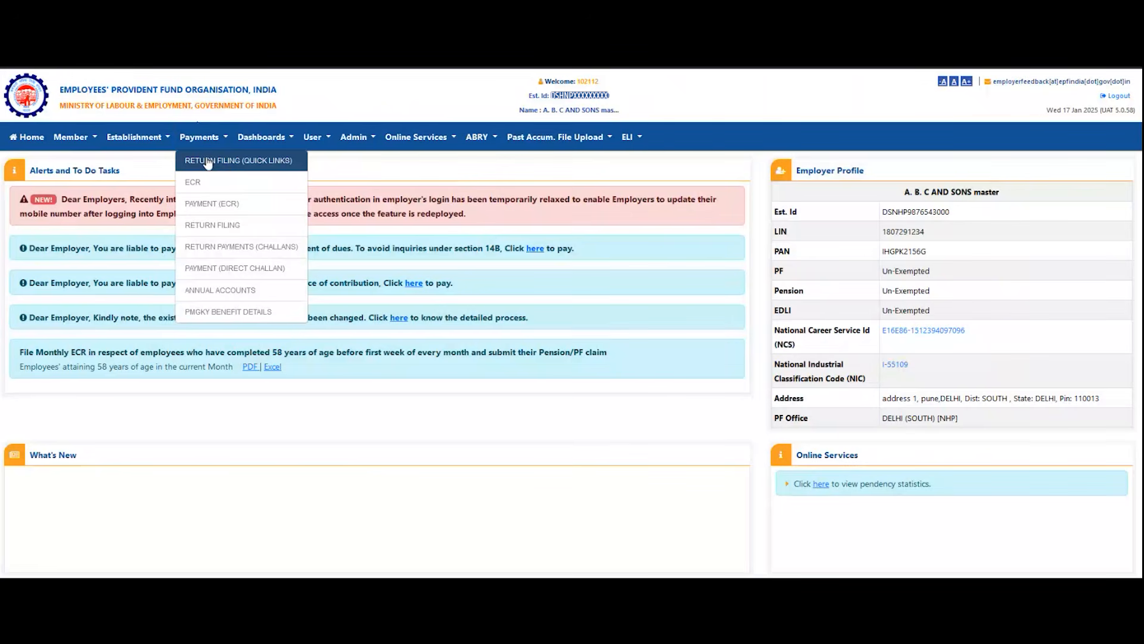
# Step: Open the Return Filing Home Page and search for the wage month December 2022
pyautogui.click(208, 162)
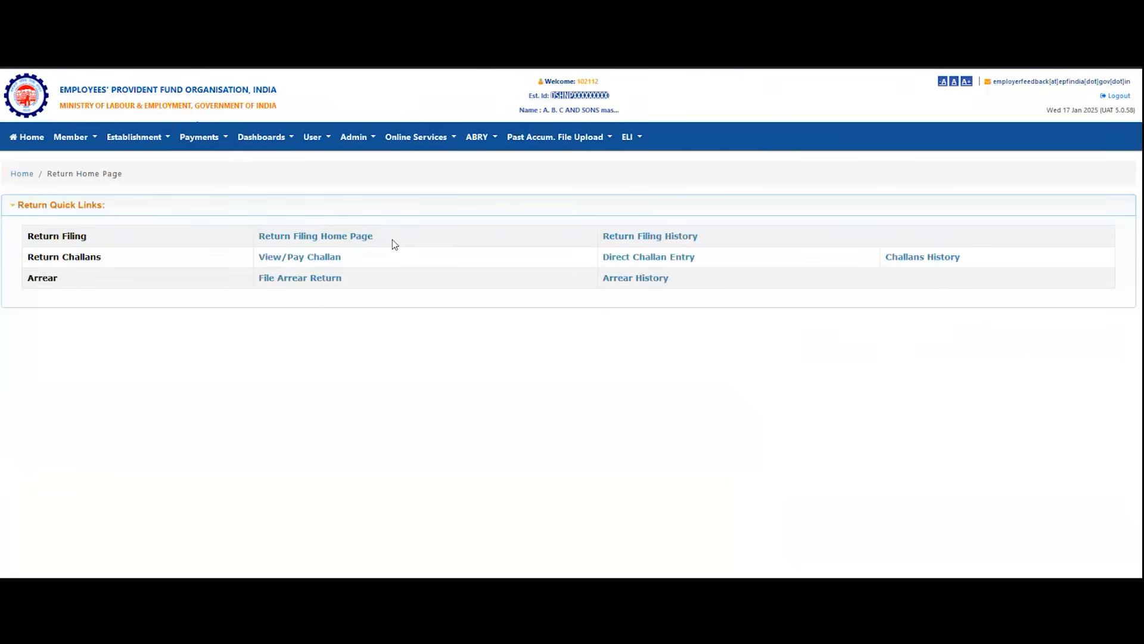
pyautogui.click(346, 238)
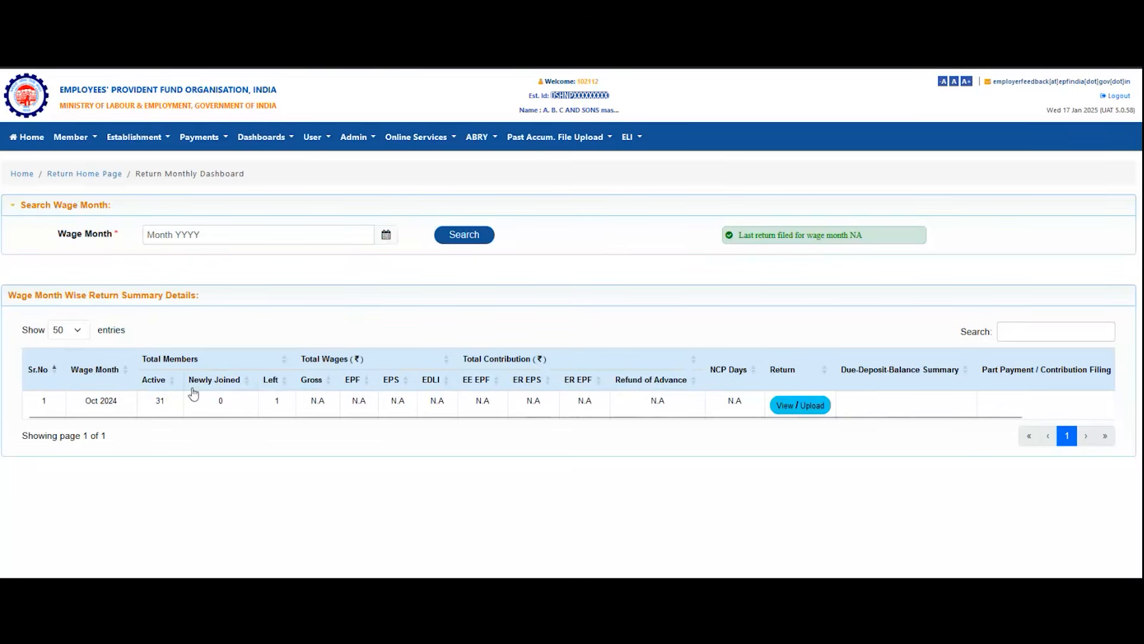
pyautogui.click(289, 239)
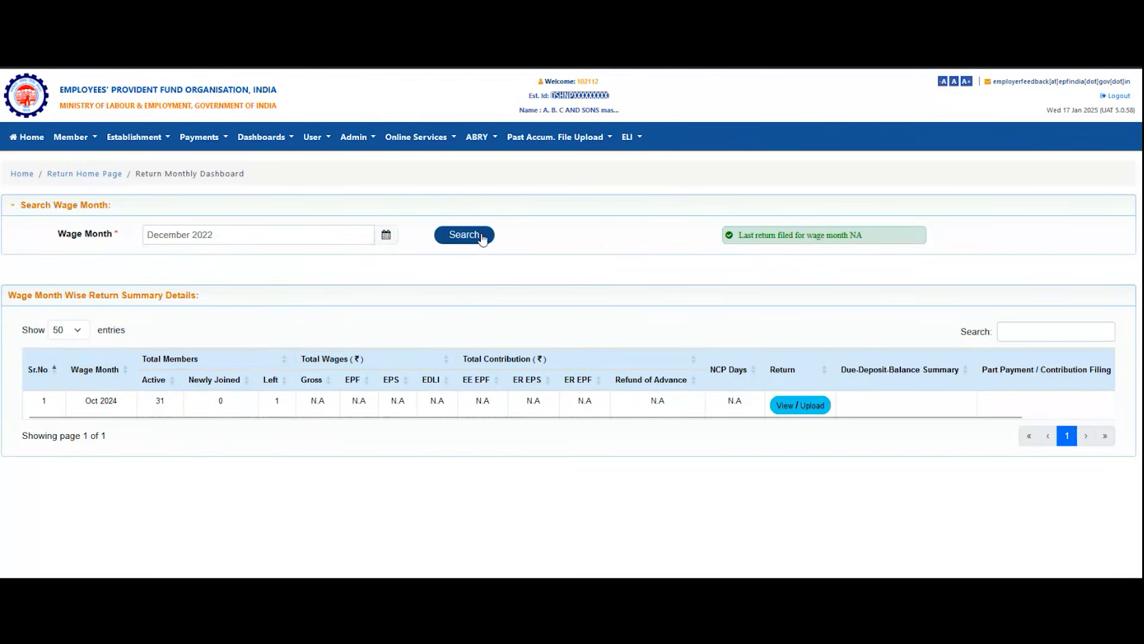
pyautogui.click(481, 237)
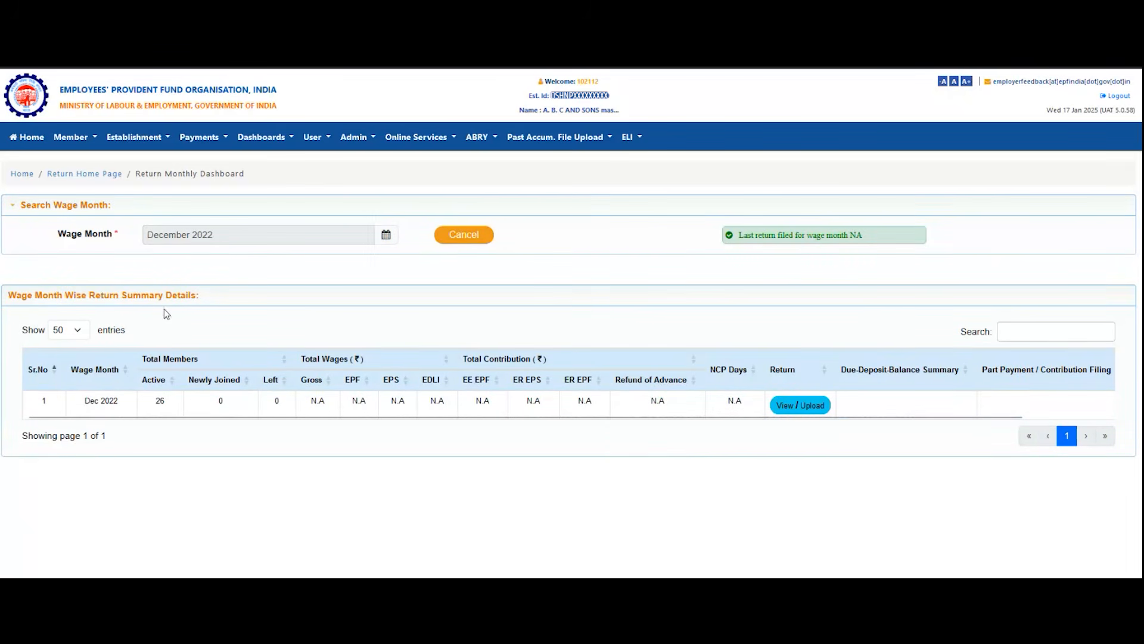
# Step: Open the return view and upload page for the Dec 2022 wage month
pyautogui.tripleClick(90, 402)
pyautogui.click(461, 438)
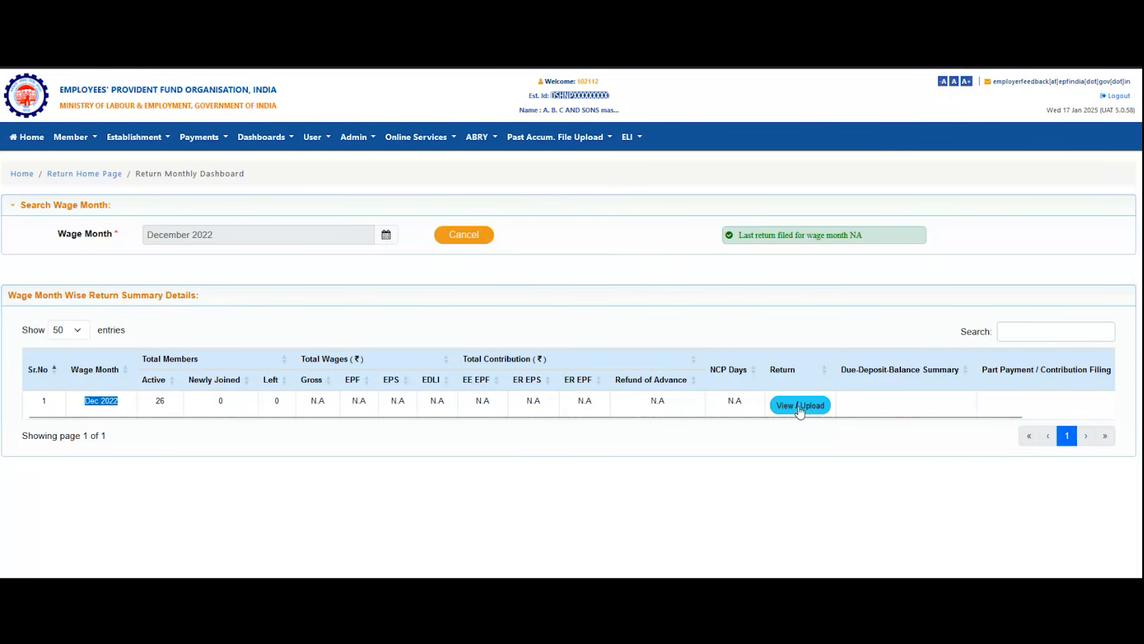
pyautogui.click(800, 406)
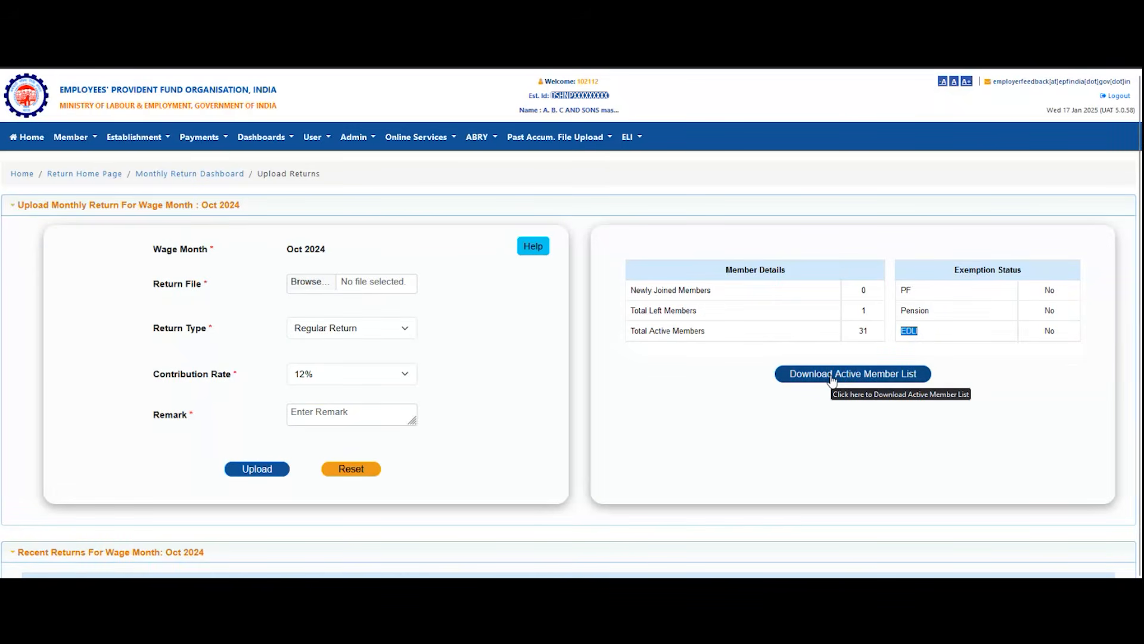
# Step: Download the active member list for the Oct 2024 return and review the members' joining and exit dates
pyautogui.click(832, 375)
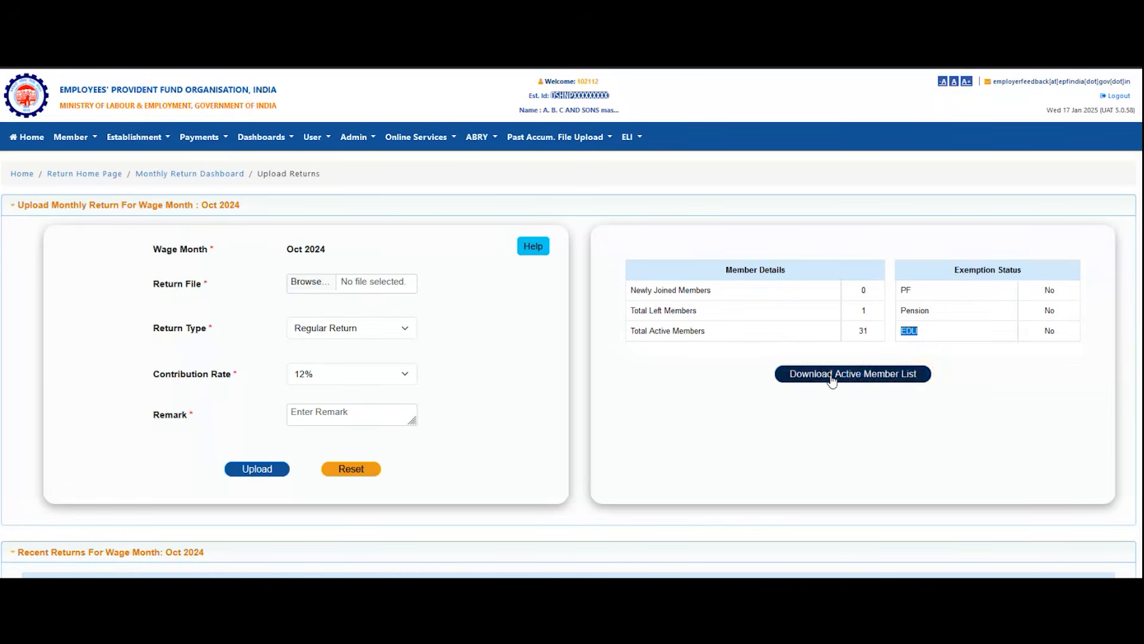
pyautogui.click(918, 84)
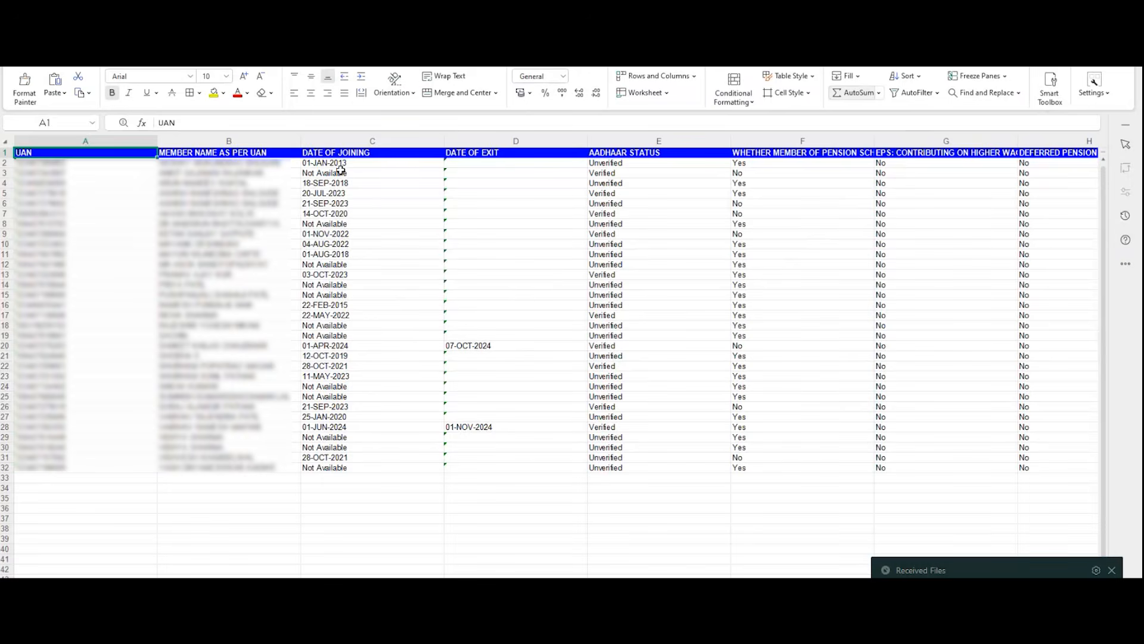
pyautogui.moveTo(341, 165); pyautogui.dragTo(425, 296)
pyautogui.moveTo(528, 173); pyautogui.dragTo(537, 448)
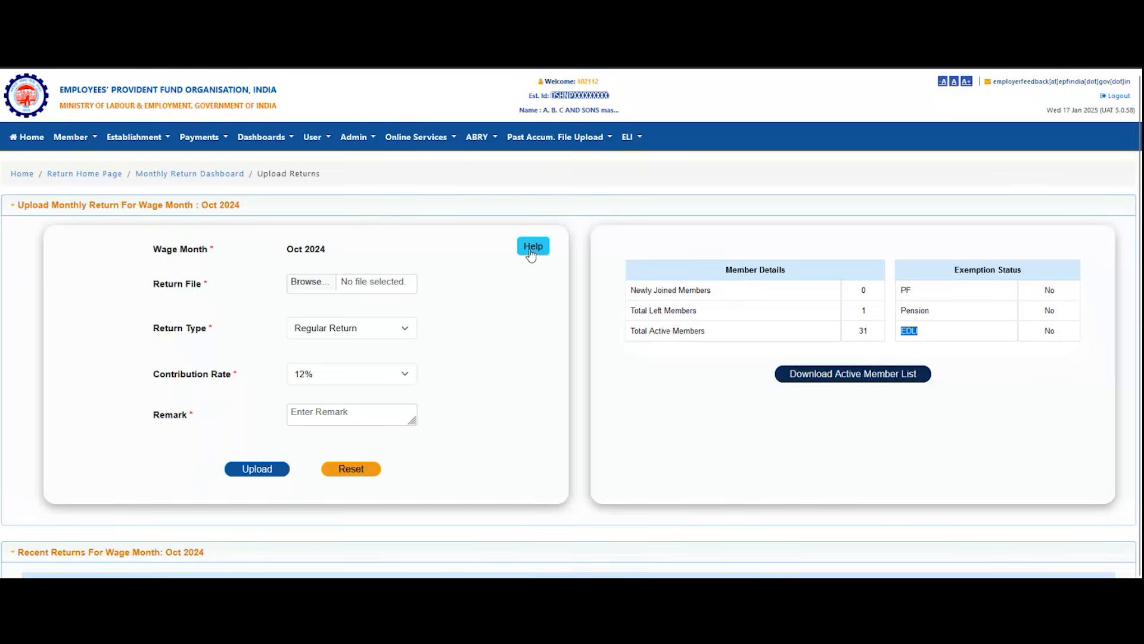
# Step: Open the return upload help notice and its help file describing the return file fields
pyautogui.click(531, 253)
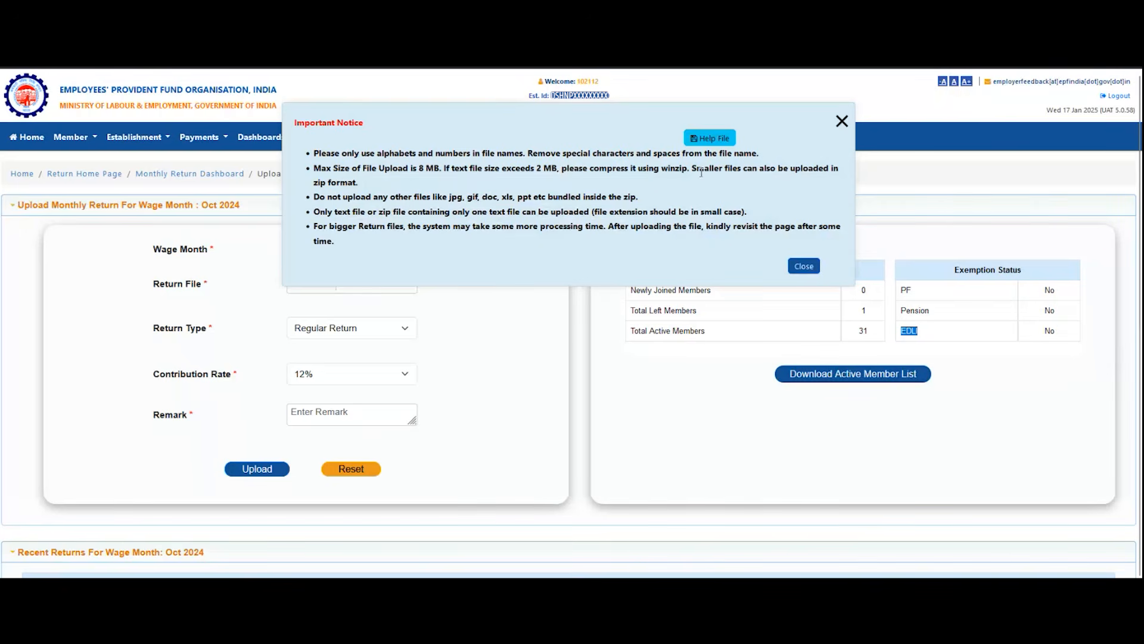
pyautogui.click(707, 136)
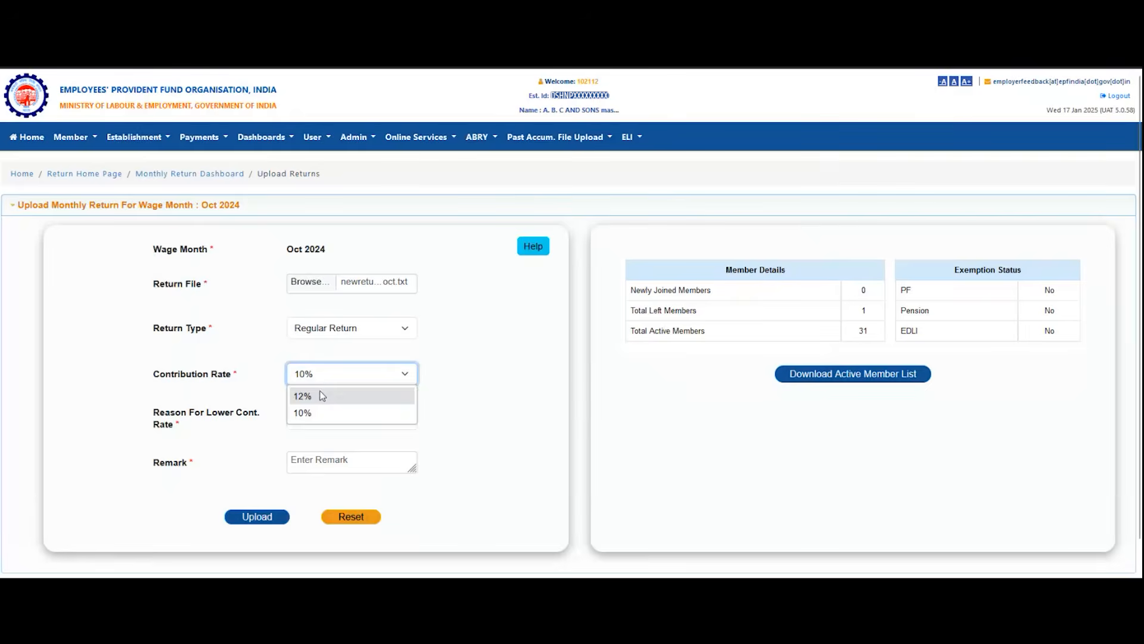
# Step: Enter the remark Demo1, upload the Oct 2024 regular return file with the 12% contribution rate and confirm the submission
pyautogui.click(320, 411)
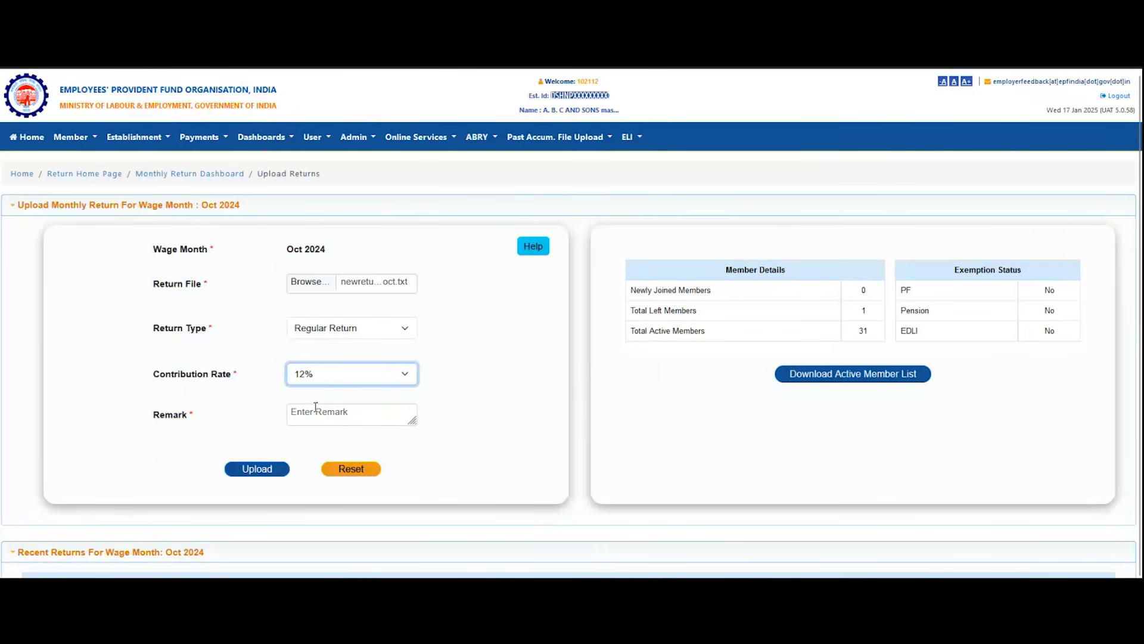
pyautogui.click(314, 412)
pyautogui.write('De')
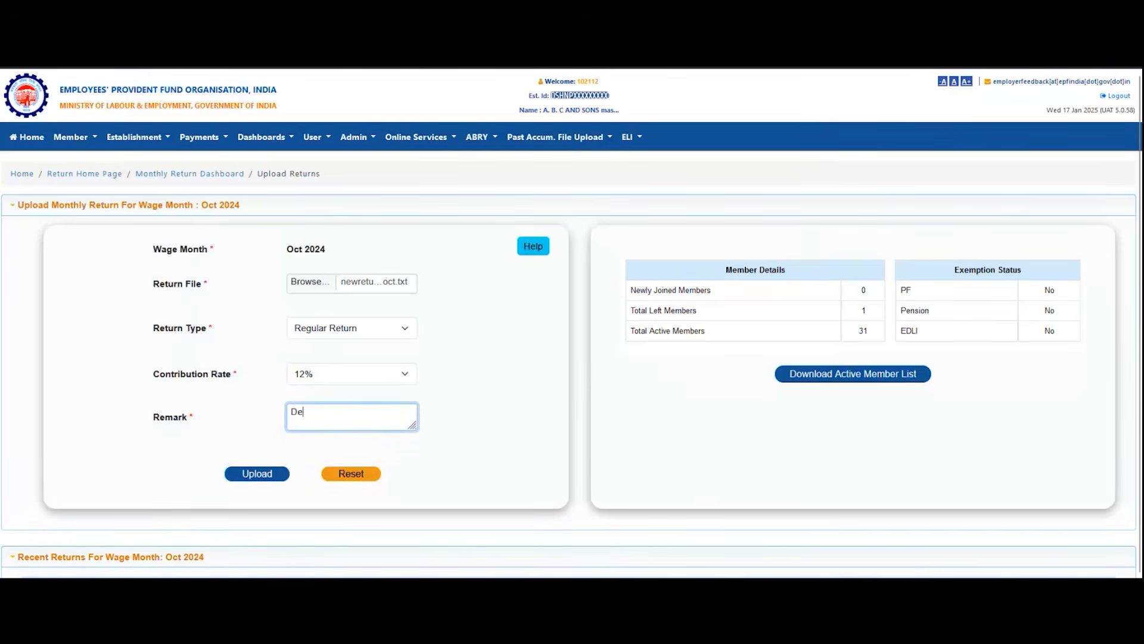
pyautogui.write('mo1')
pyautogui.click(263, 476)
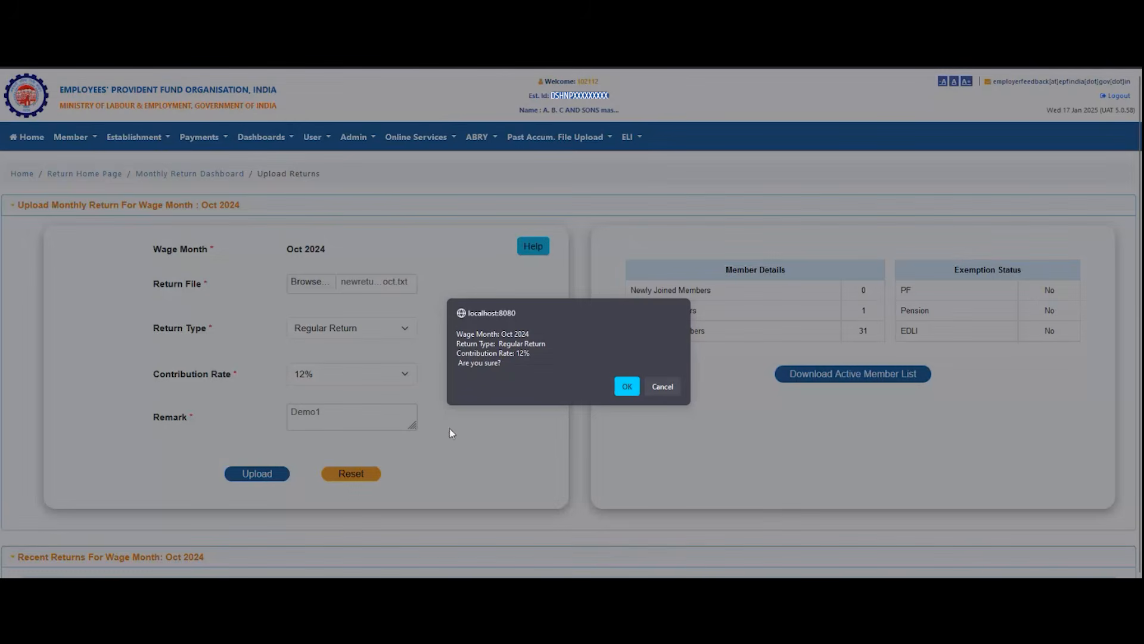
pyautogui.click(627, 388)
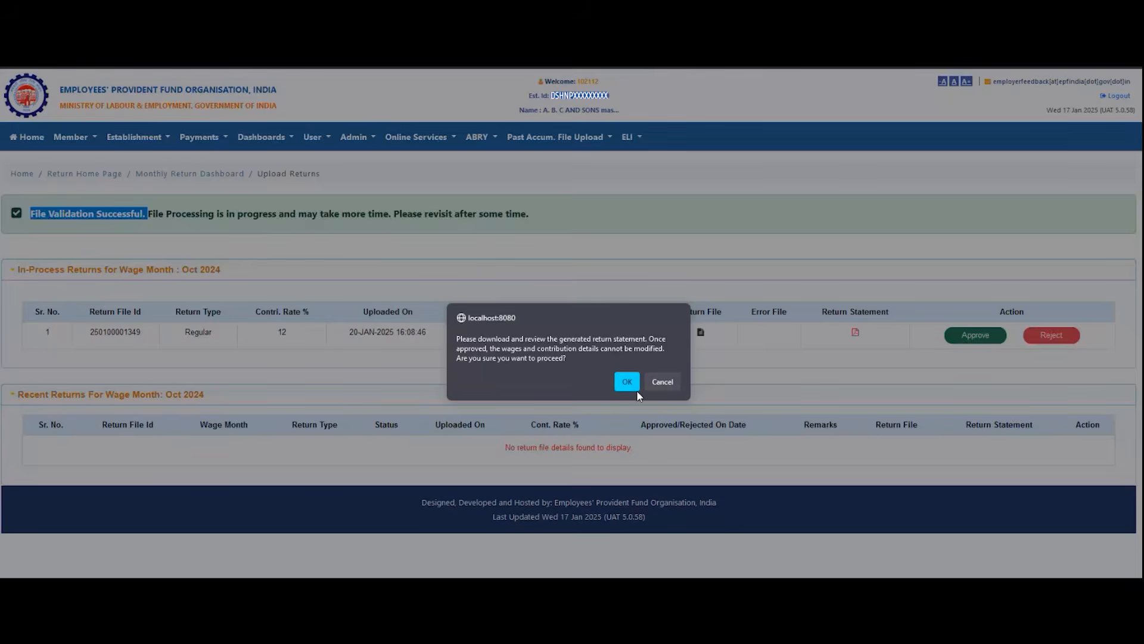
# Step: Approve the validated Oct 2024 return and review its wage, contribution and account-wise due and balance summaries
pyautogui.click(635, 388)
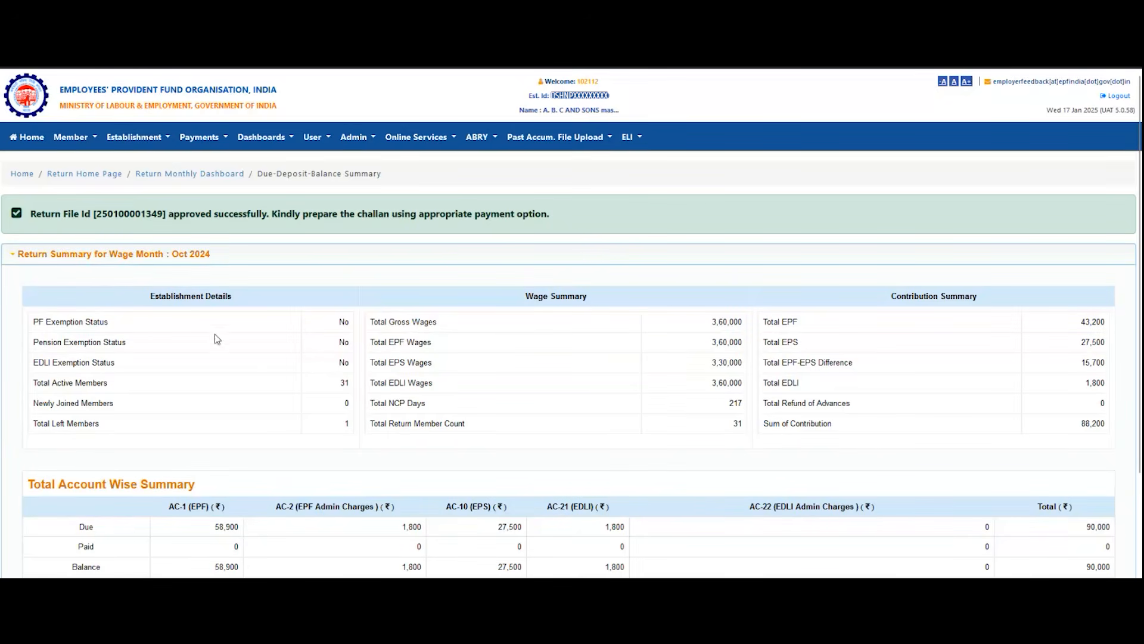
pyautogui.scroll(-1, 215, 286)
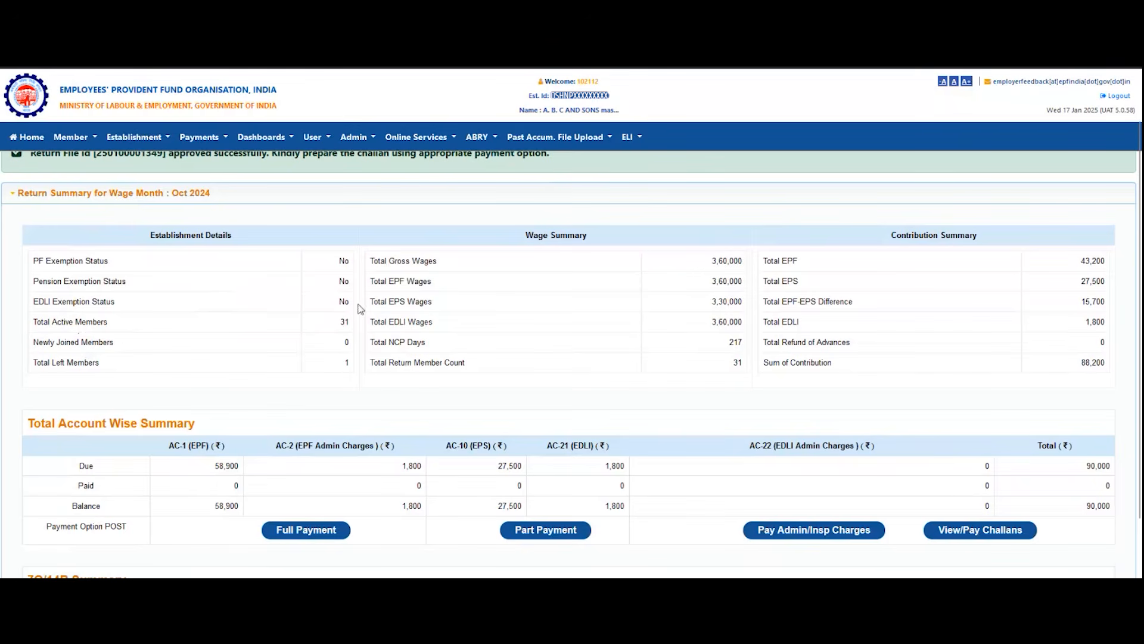
pyautogui.moveTo(410, 260); pyautogui.dragTo(467, 352)
pyautogui.scroll(-1, 922, 295)
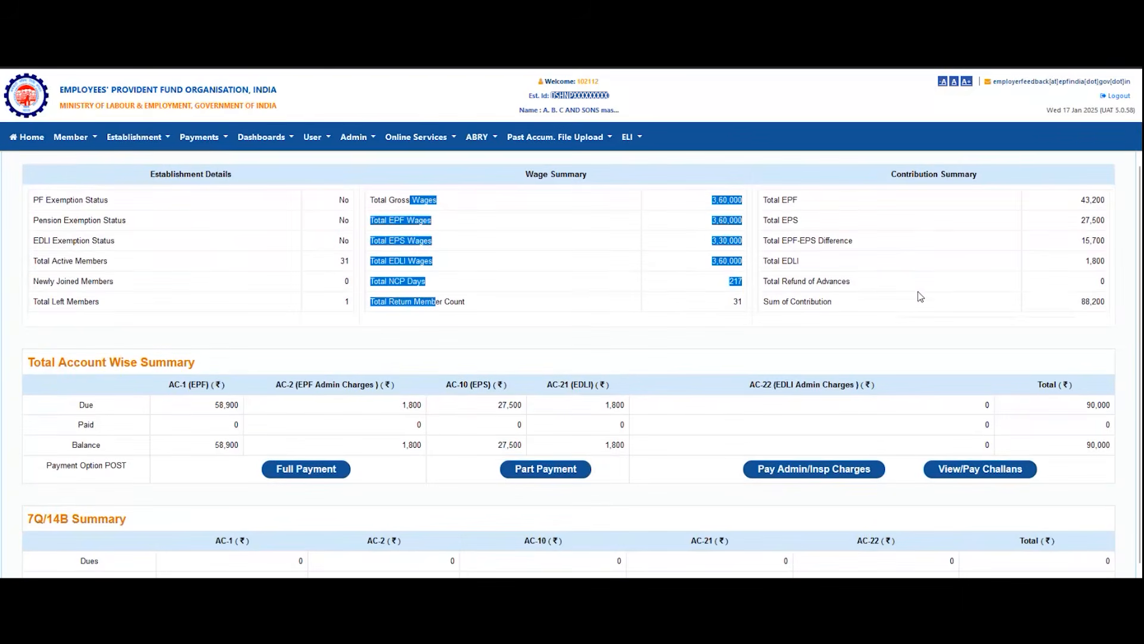
pyautogui.scroll(-1, 921, 298)
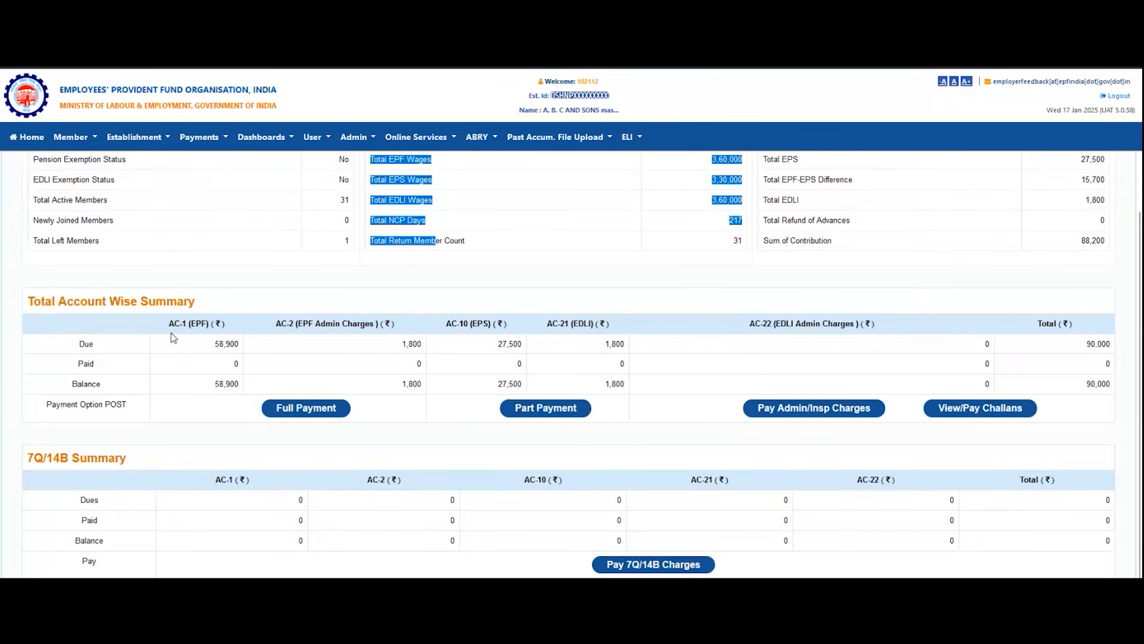
pyautogui.moveTo(170, 323); pyautogui.dragTo(343, 353)
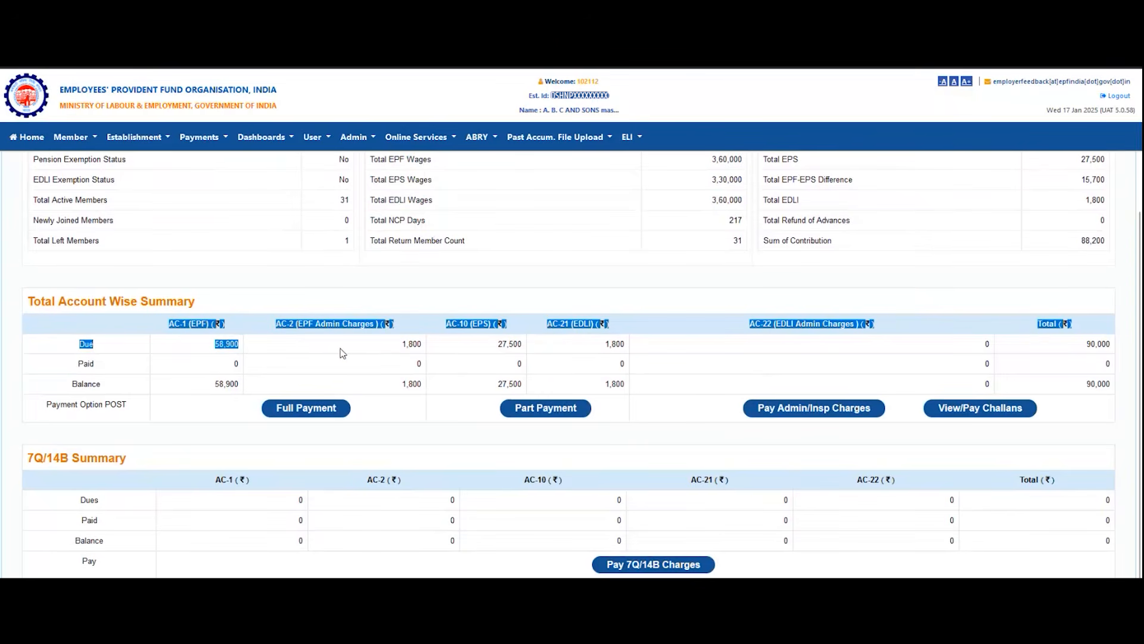
pyautogui.doubleClick(98, 383)
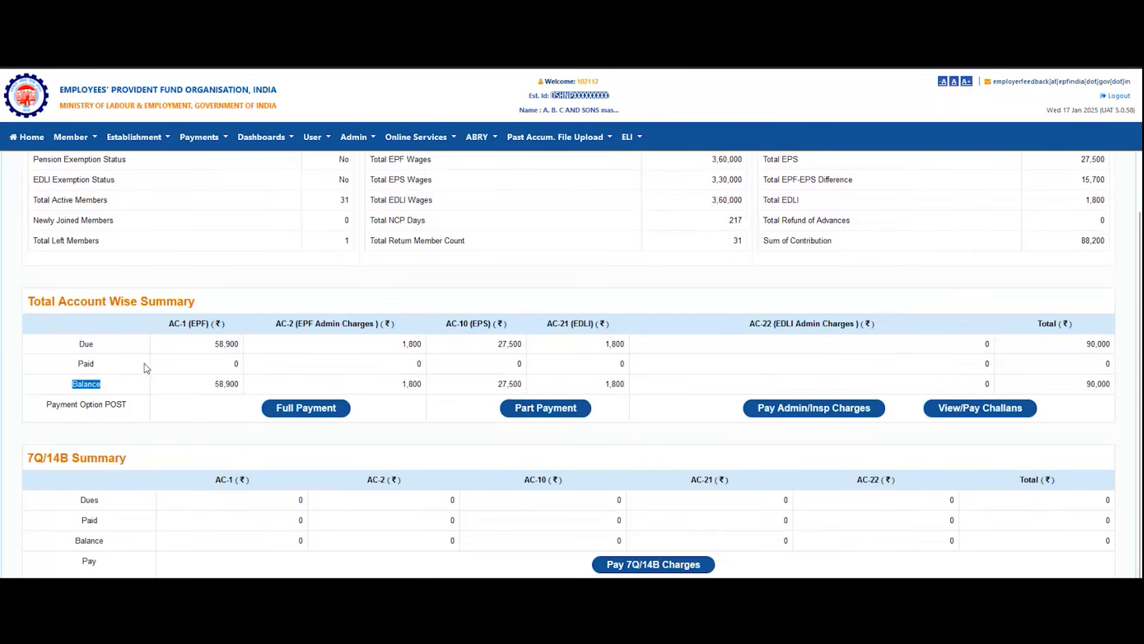
pyautogui.doubleClick(155, 349)
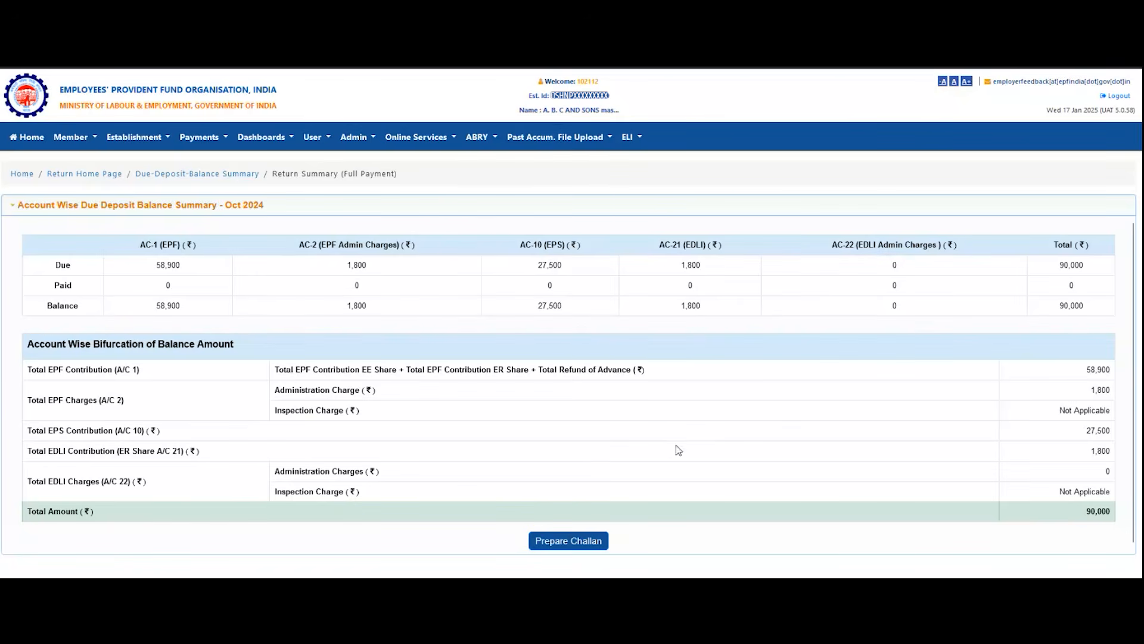
# Step: Prepare and finalize the full-payment challan for Oct 2024, and start paying it from the in-process challans
pyautogui.click(547, 542)
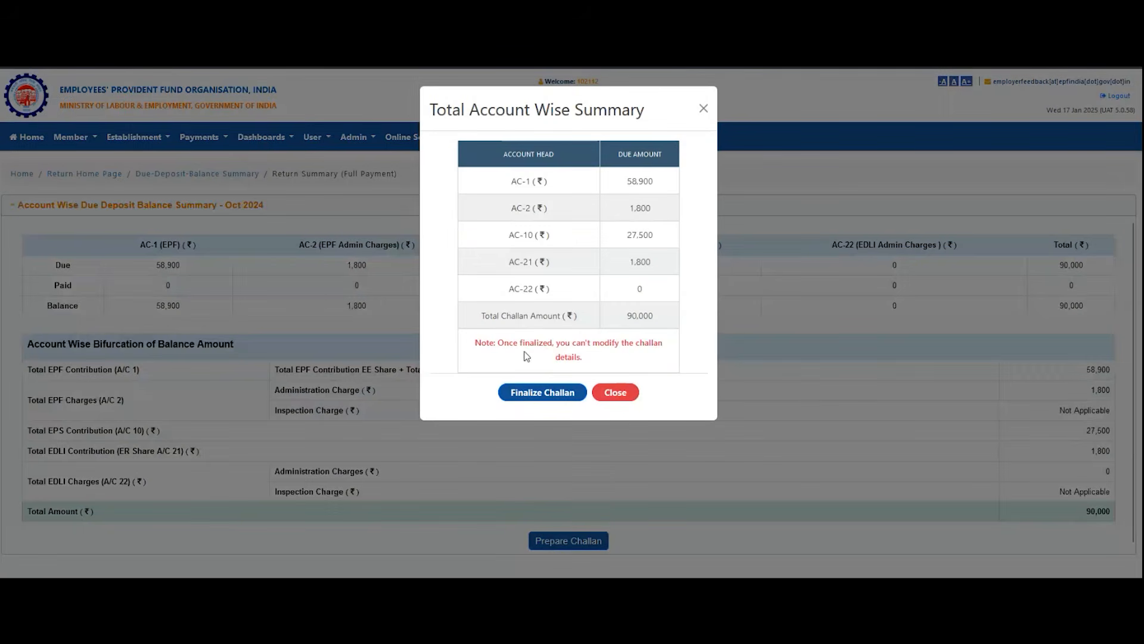
pyautogui.click(534, 393)
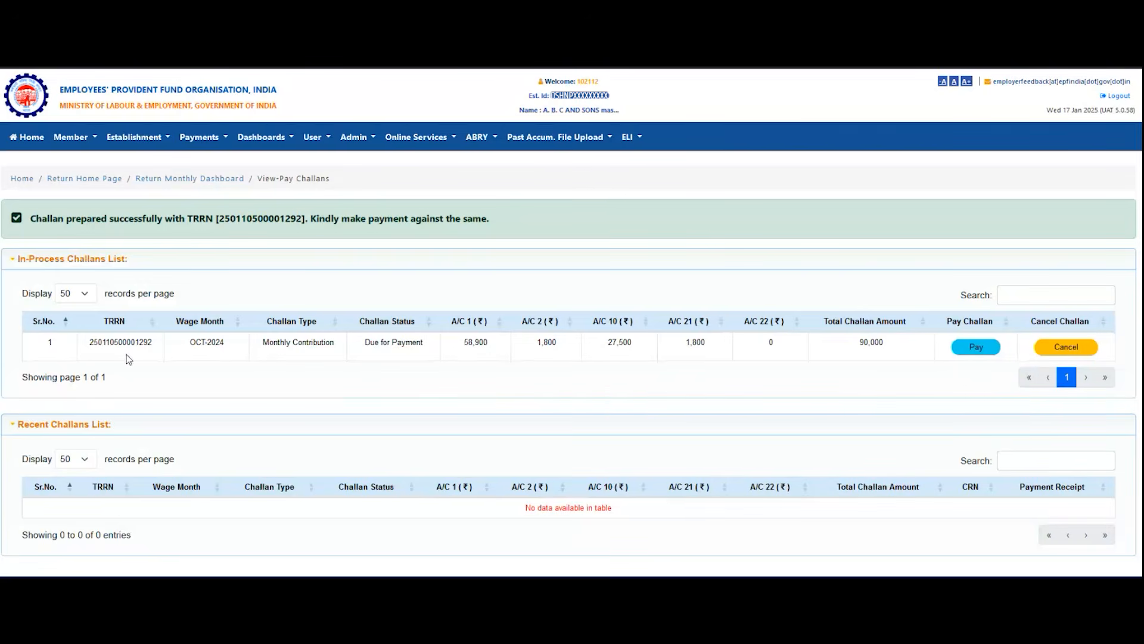
pyautogui.moveTo(110, 347); pyautogui.dragTo(414, 355)
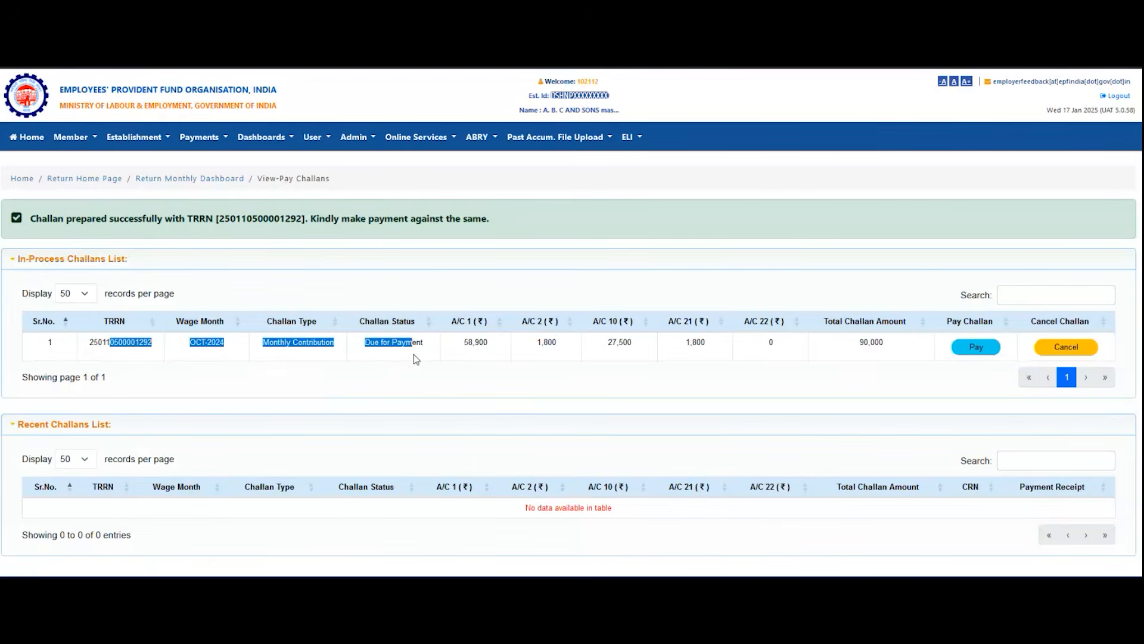
pyautogui.click(413, 356)
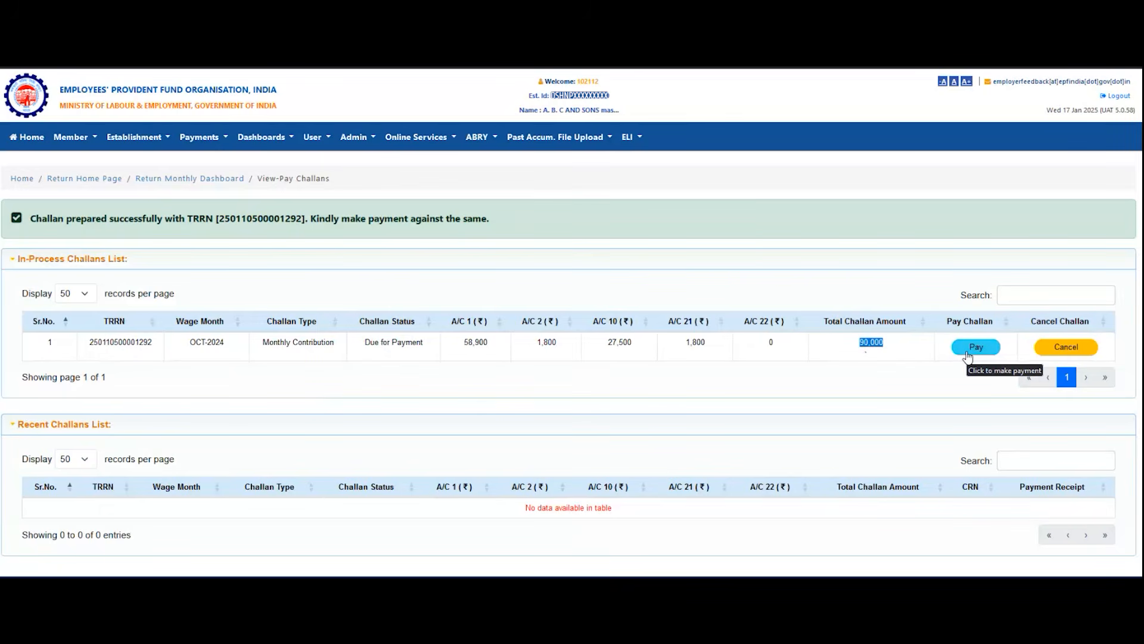
pyautogui.click(975, 348)
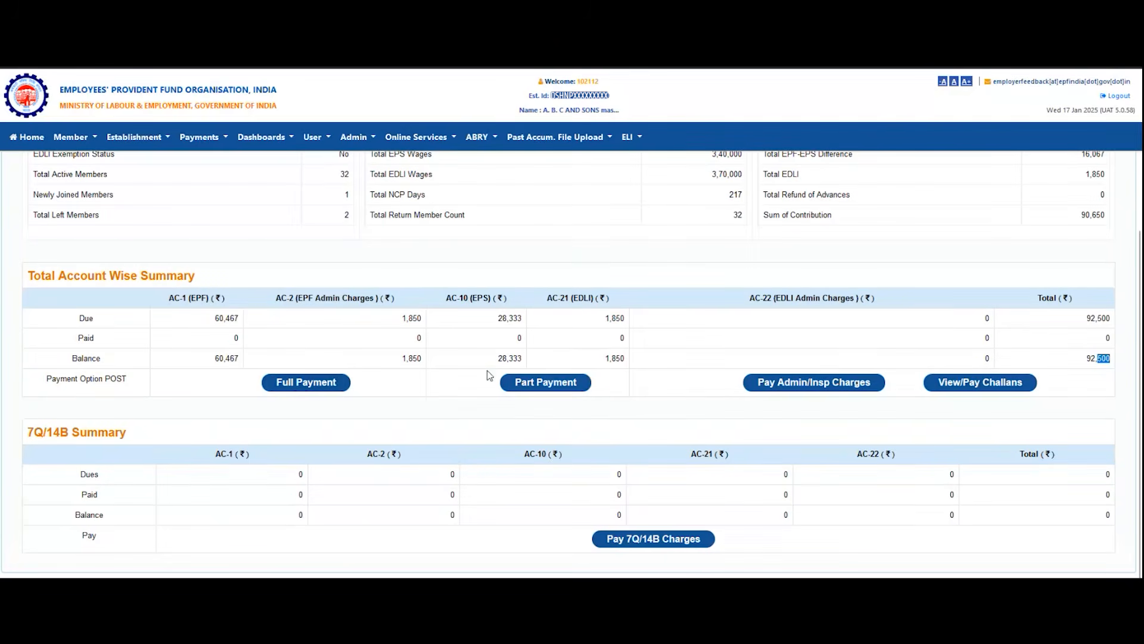
# Step: Choose part payment for the Oct 2024 balance and open the help file for contribution filing
pyautogui.click(541, 384)
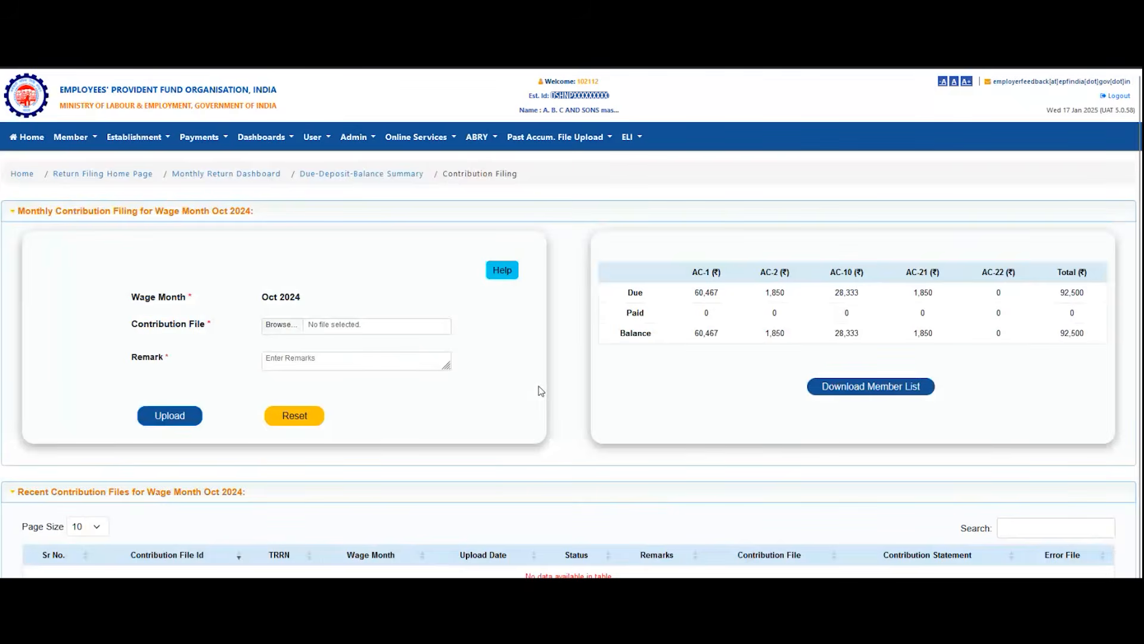
pyautogui.click(504, 272)
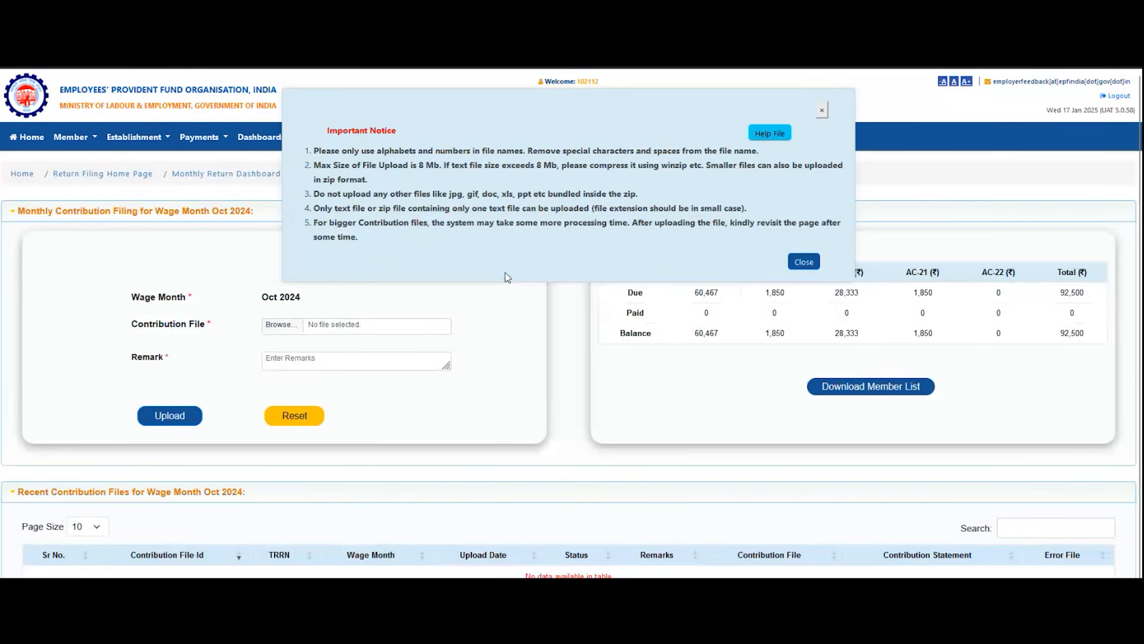
pyautogui.click(771, 134)
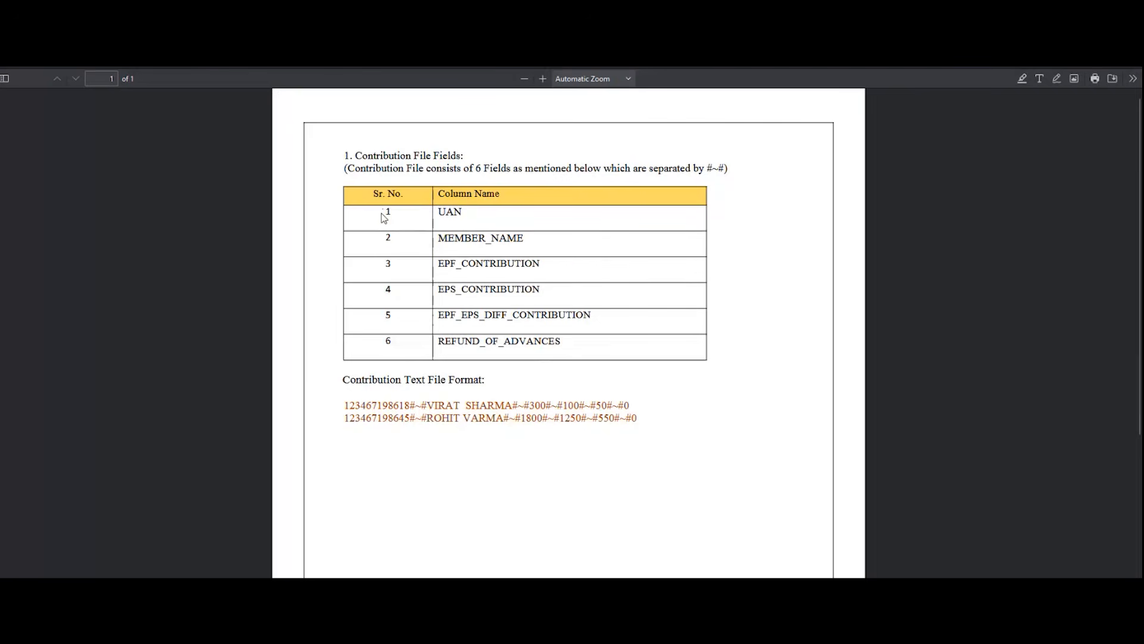
# Step: Examine the contribution file field list in the help document, from UAN and MEMBER_NAME through EPS_CONTRIBUTION
pyautogui.moveTo(383, 217); pyautogui.dragTo(444, 232)
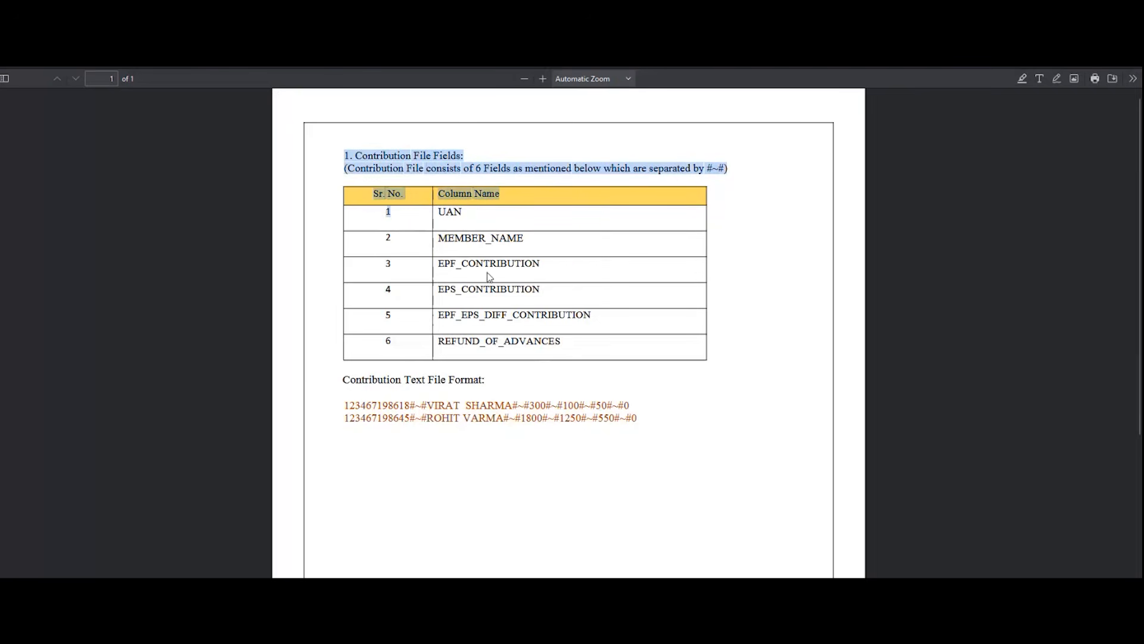
pyautogui.doubleClick(456, 213)
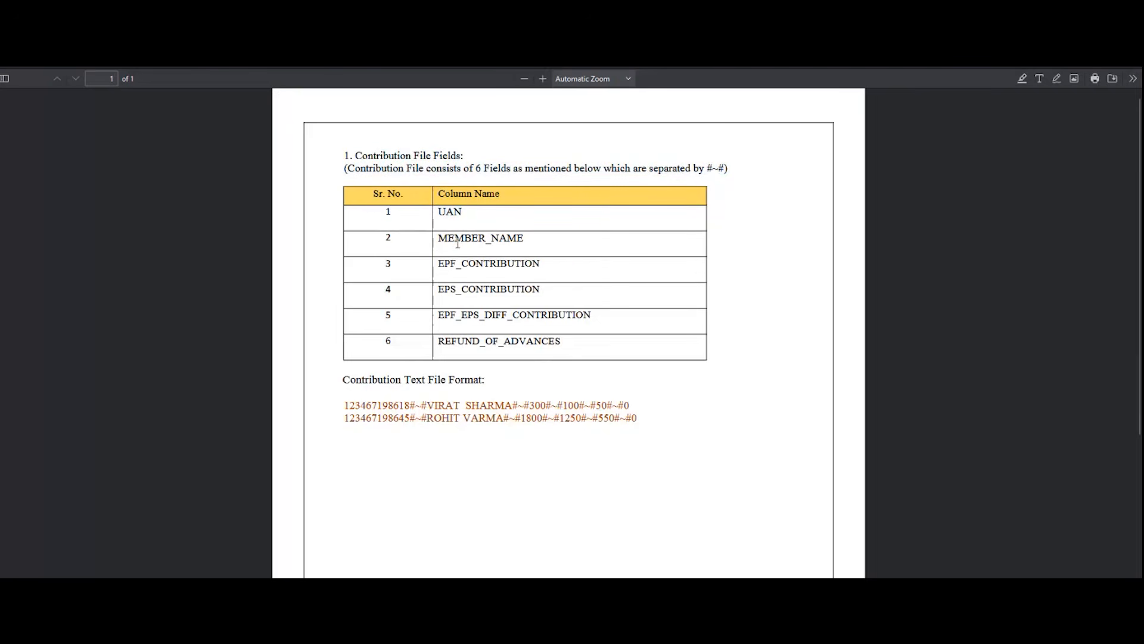
pyautogui.doubleClick(456, 239)
pyautogui.moveTo(386, 220); pyautogui.dragTo(488, 386)
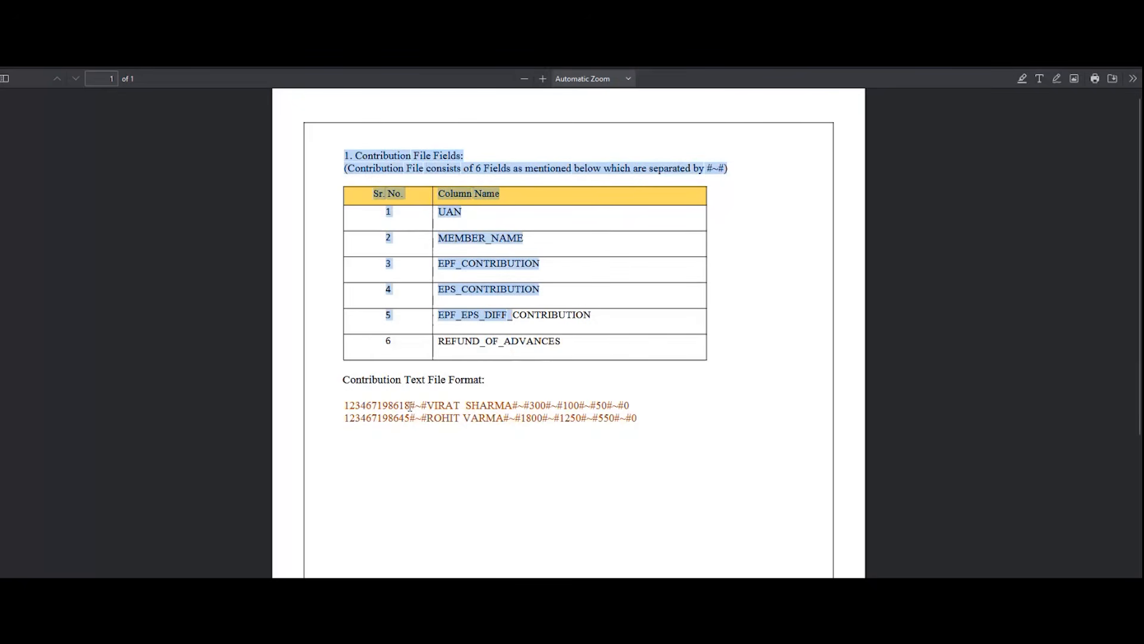
pyautogui.doubleClick(451, 213)
pyautogui.doubleClick(461, 239)
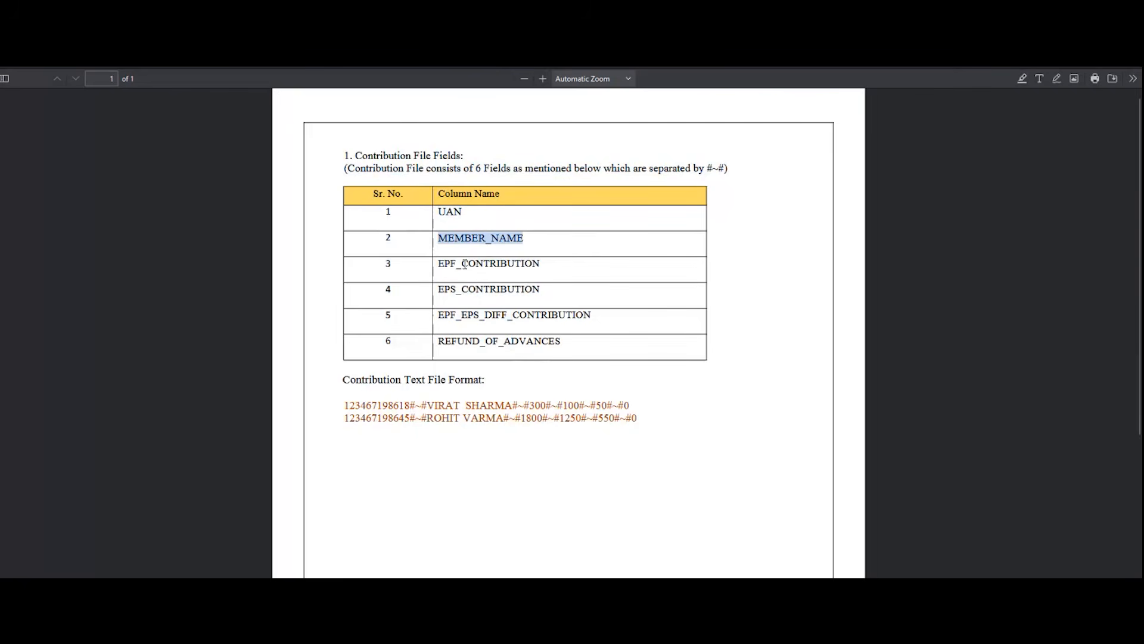
pyautogui.doubleClick(474, 264)
pyautogui.doubleClick(474, 288)
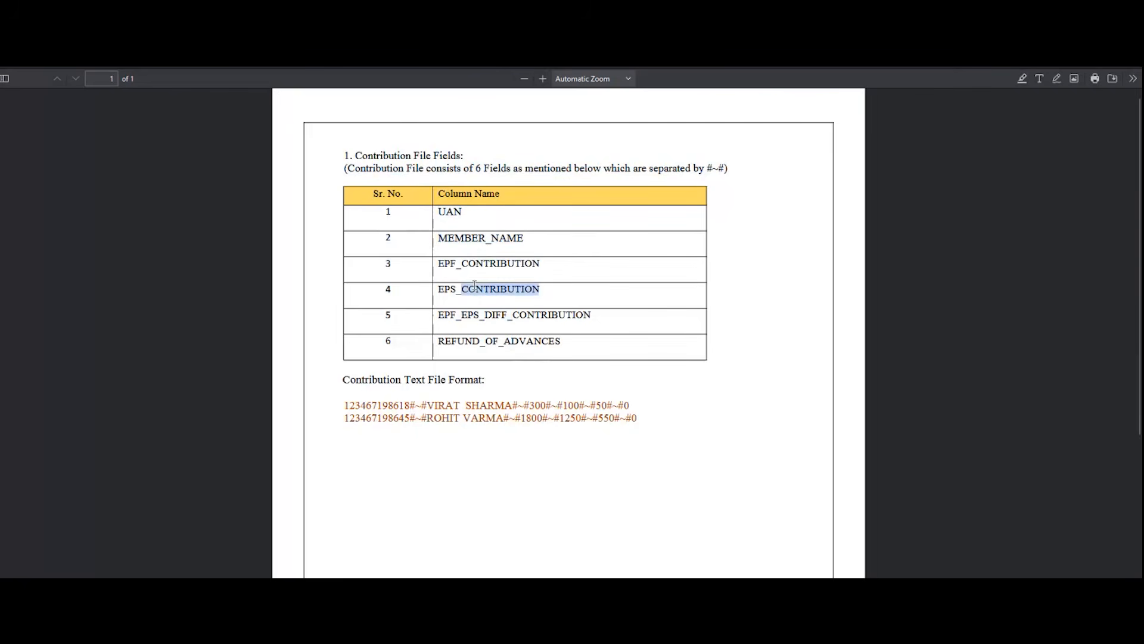
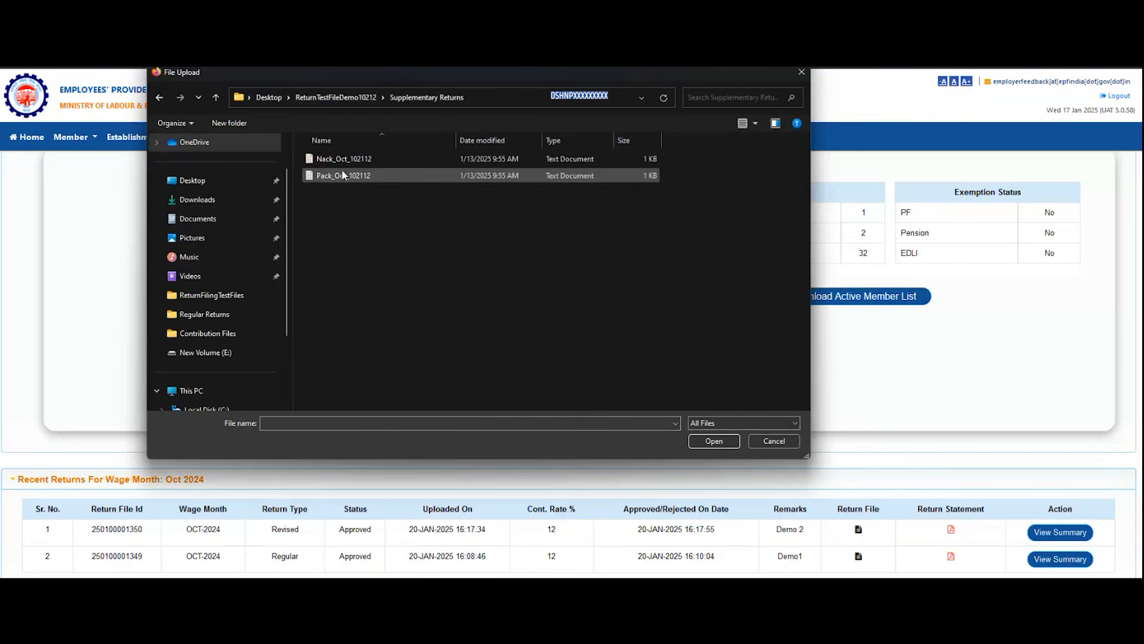
# Step: Attach the file Pack_Oct_102112 and upload it as the supplementary return for Oct 2024, confirming the submission
pyautogui.click(343, 175)
pyautogui.click(714, 441)
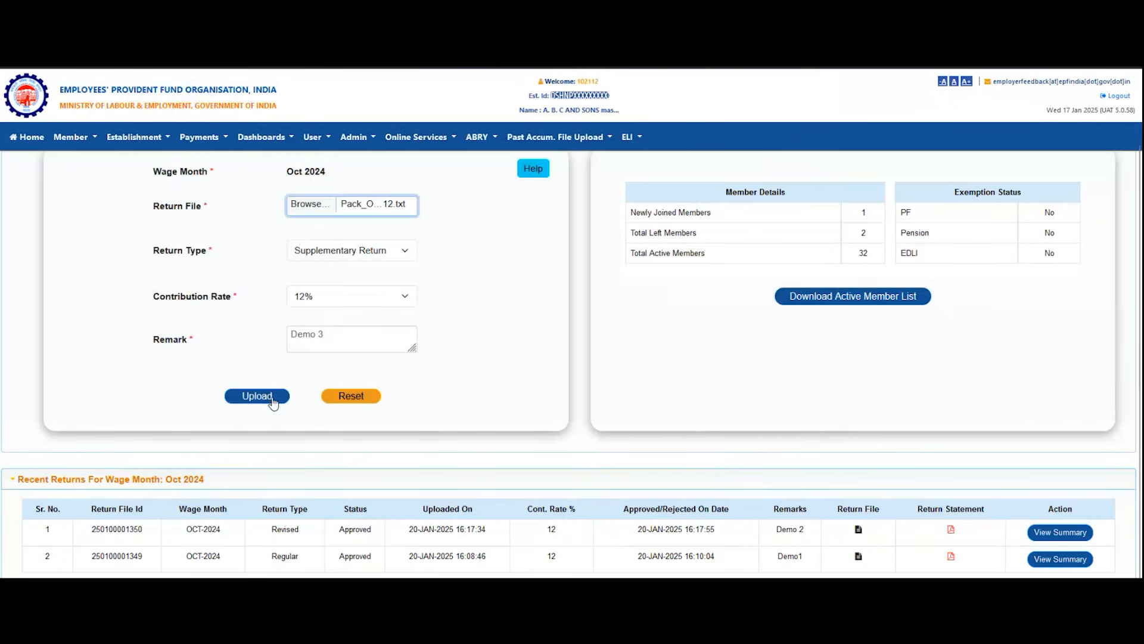
pyautogui.click(272, 399)
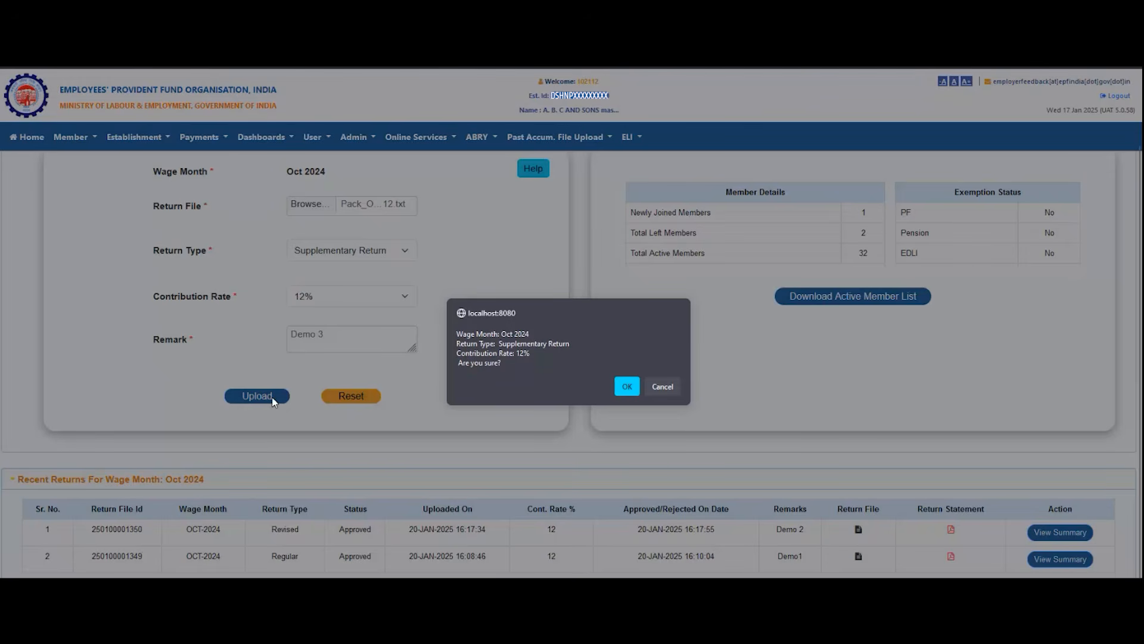
pyautogui.click(626, 386)
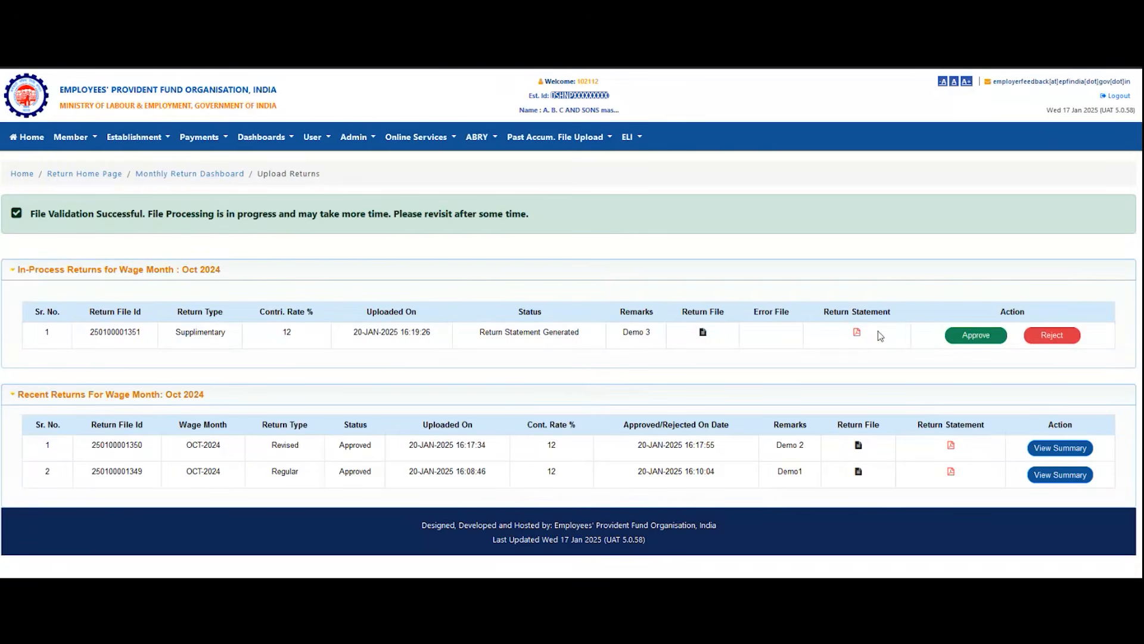
# Step: Download the return statement of the in-process supplementary return, approve the return and confirm the approval
pyautogui.click(857, 333)
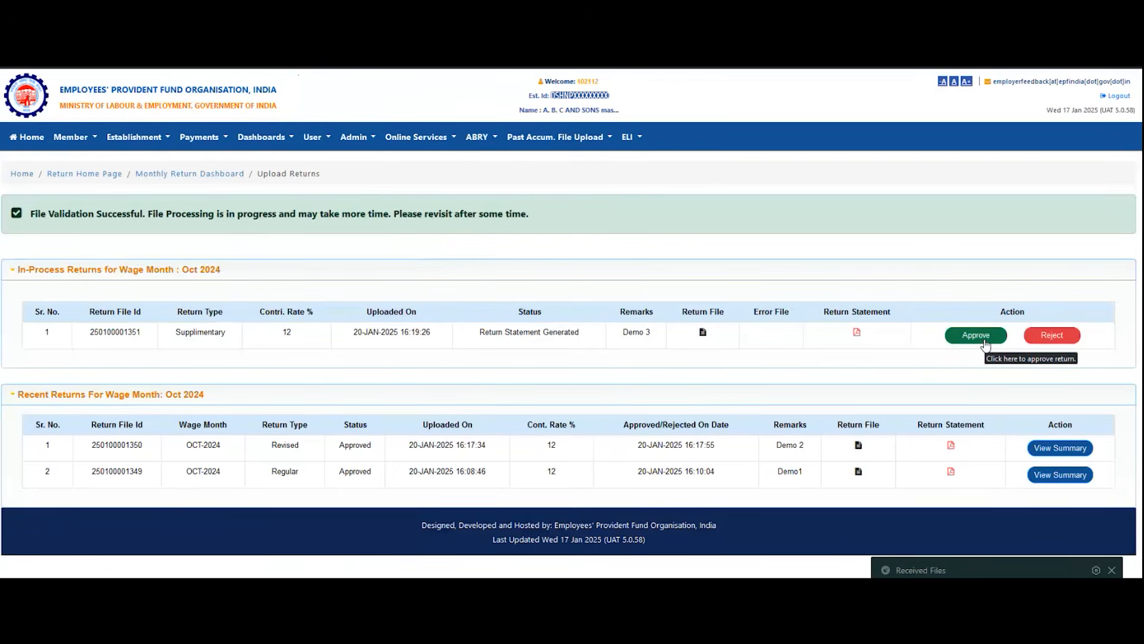
pyautogui.click(984, 340)
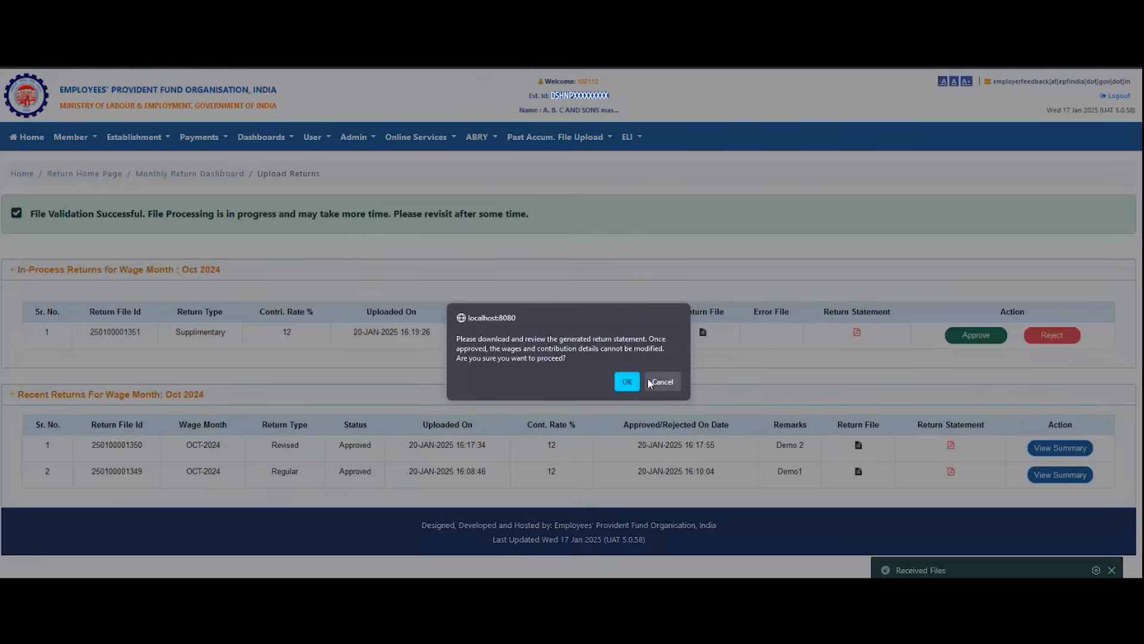
pyautogui.click(627, 382)
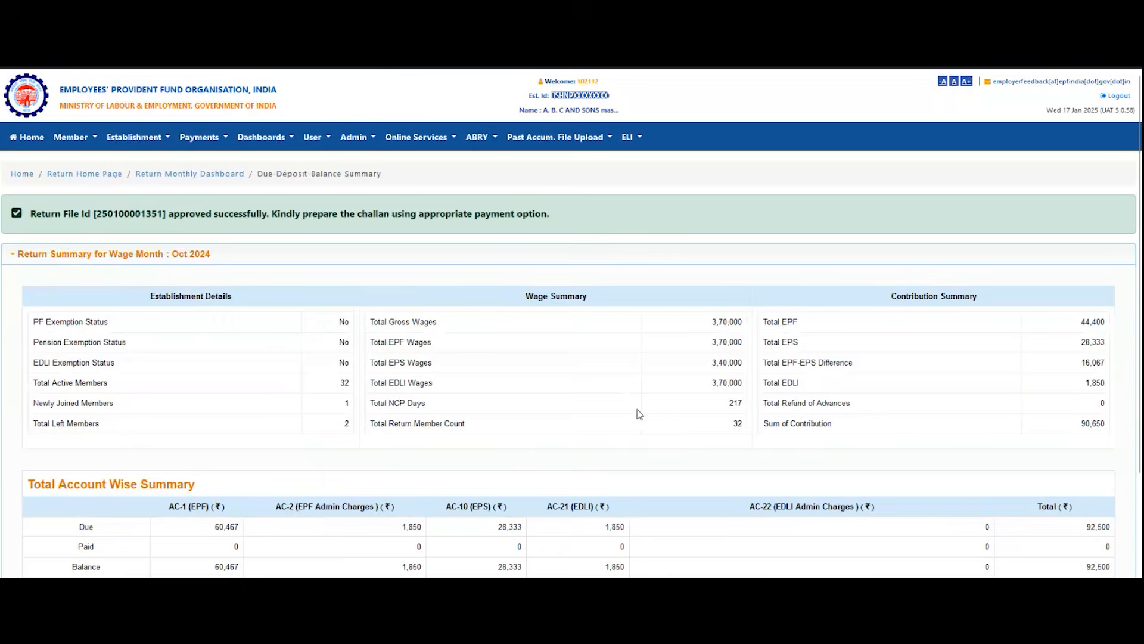
# Step: Examine the Oct 2024 return summary, including the total return member count, the account-wise total balance and the 7Q/14B summary
pyautogui.scroll(-1, 639, 415)
pyautogui.scroll(-1, 639, 415)
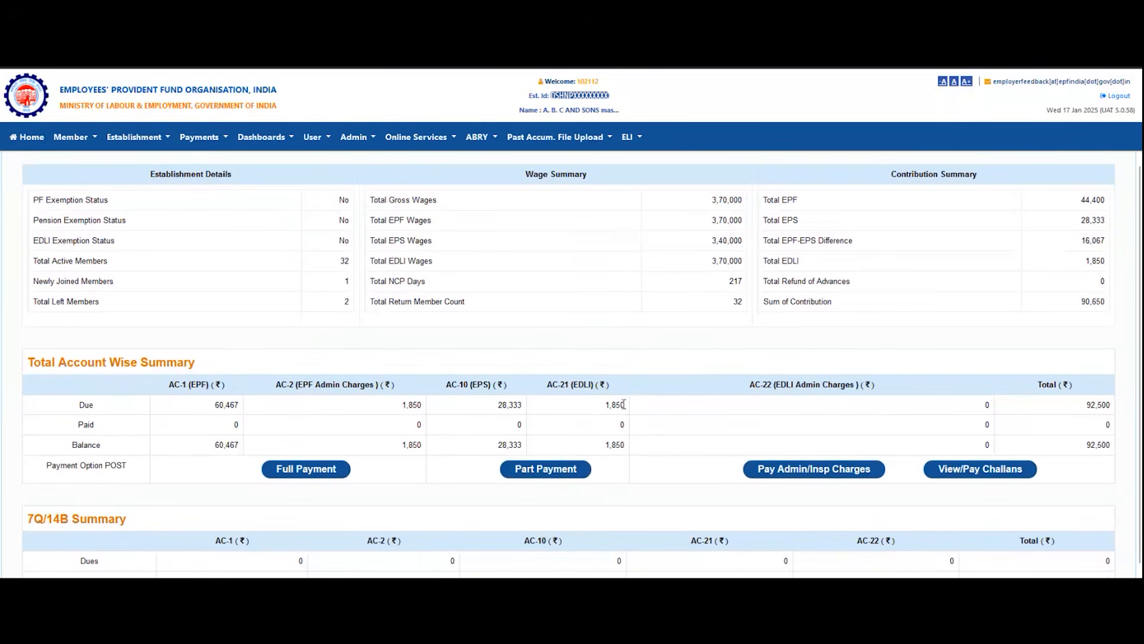
pyautogui.moveTo(370, 302); pyautogui.dragTo(473, 311)
pyautogui.doubleClick(738, 302)
pyautogui.doubleClick(1091, 445)
pyautogui.doubleClick(1105, 444)
pyautogui.scroll(1, 643, 380)
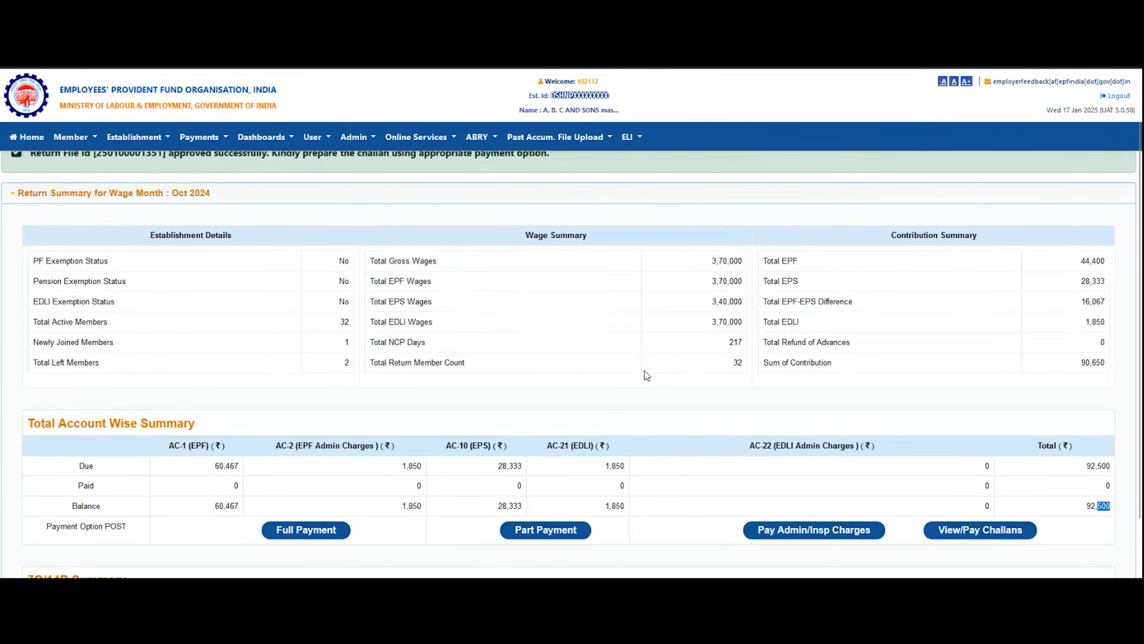
pyautogui.scroll(-1, 641, 384)
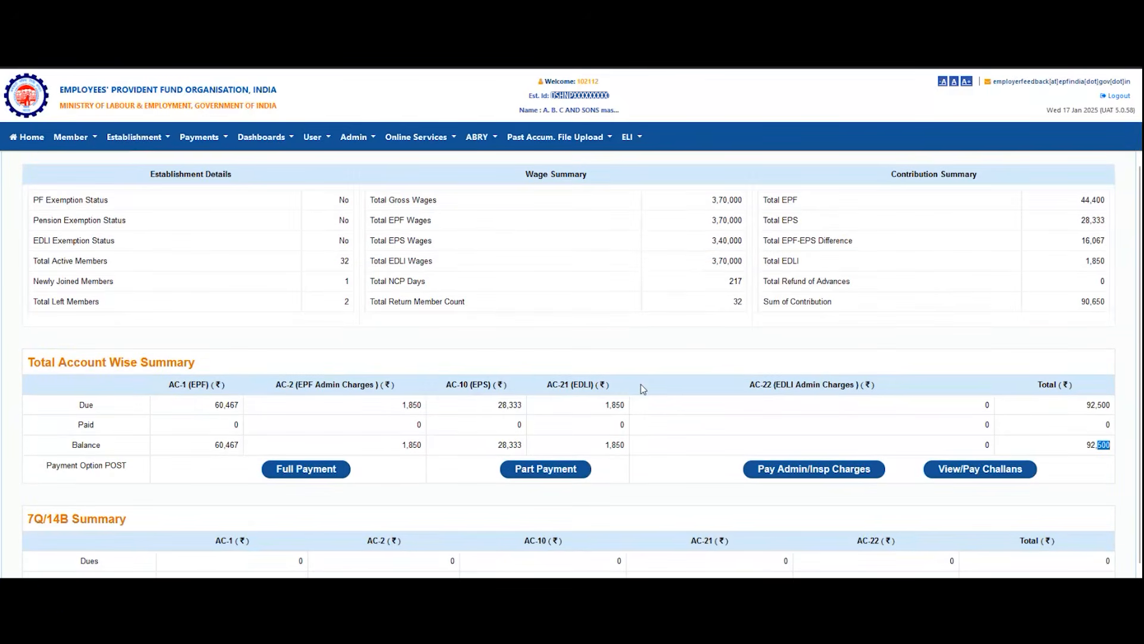
pyautogui.scroll(-2, 642, 383)
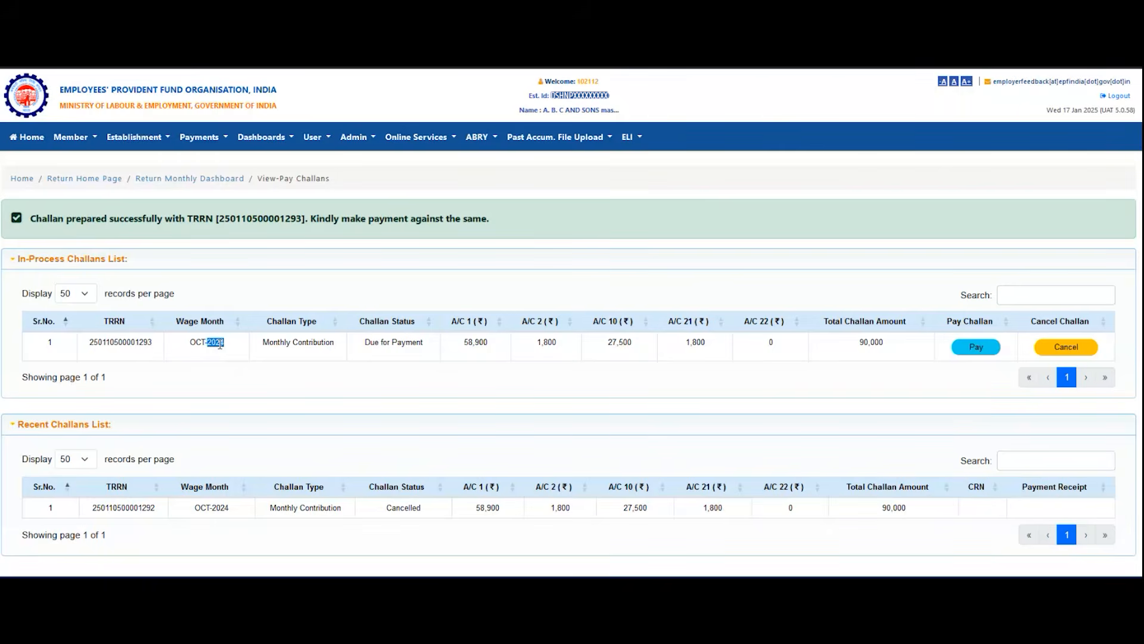
# Step: Check the TRRN of the in-process Oct 2024 monthly contribution challan and open that challan for payment
pyautogui.tripleClick(220, 344)
pyautogui.click(129, 343)
pyautogui.doubleClick(129, 344)
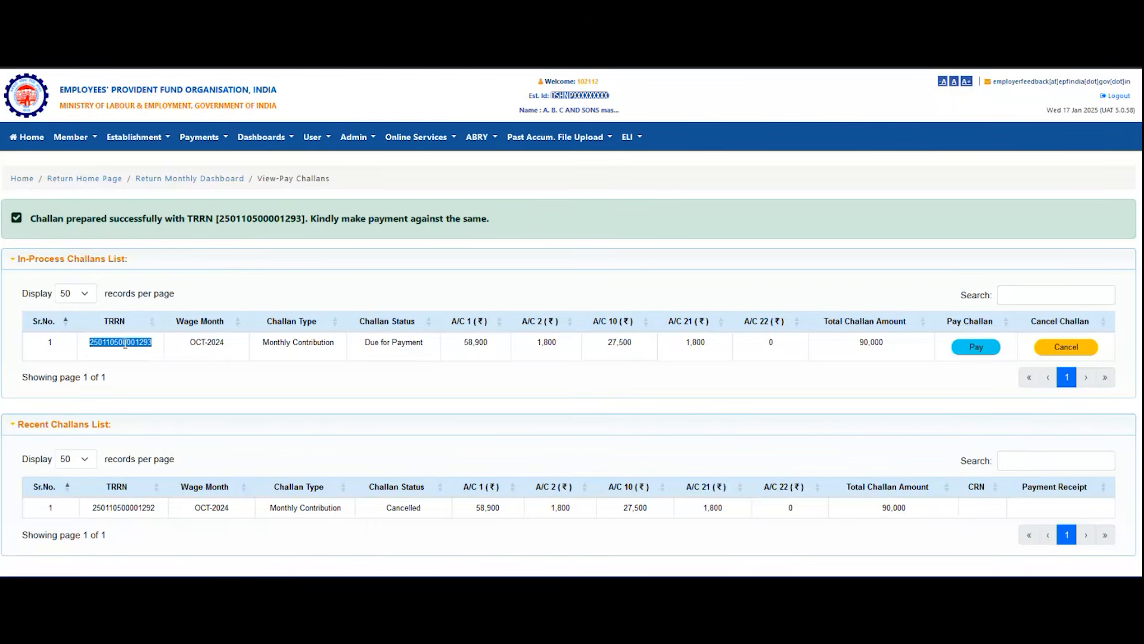
pyautogui.click(975, 348)
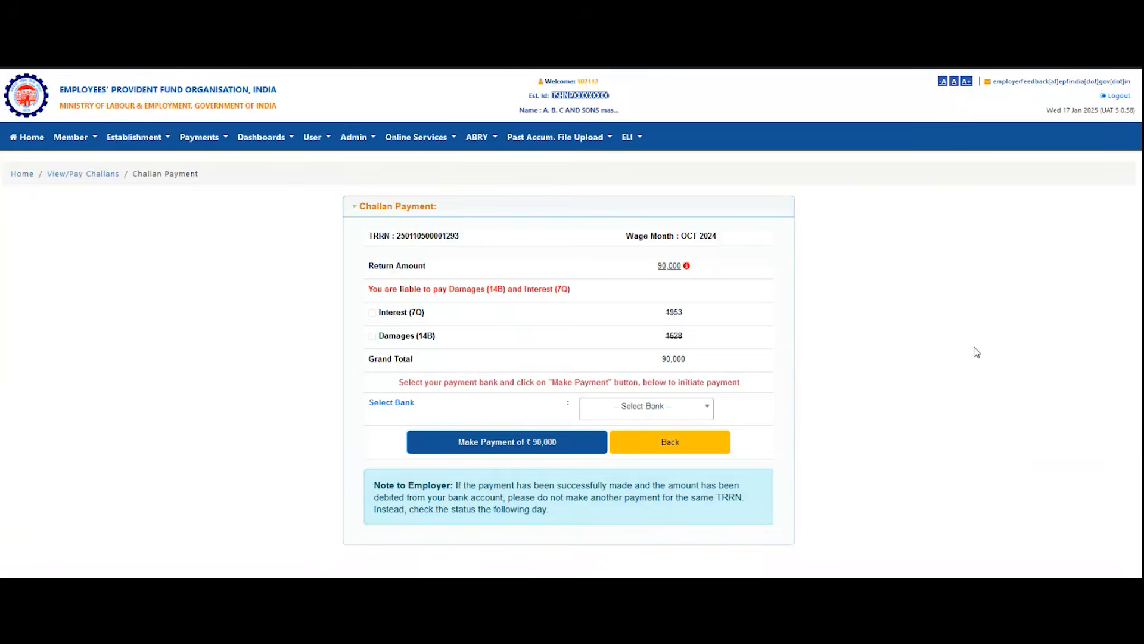
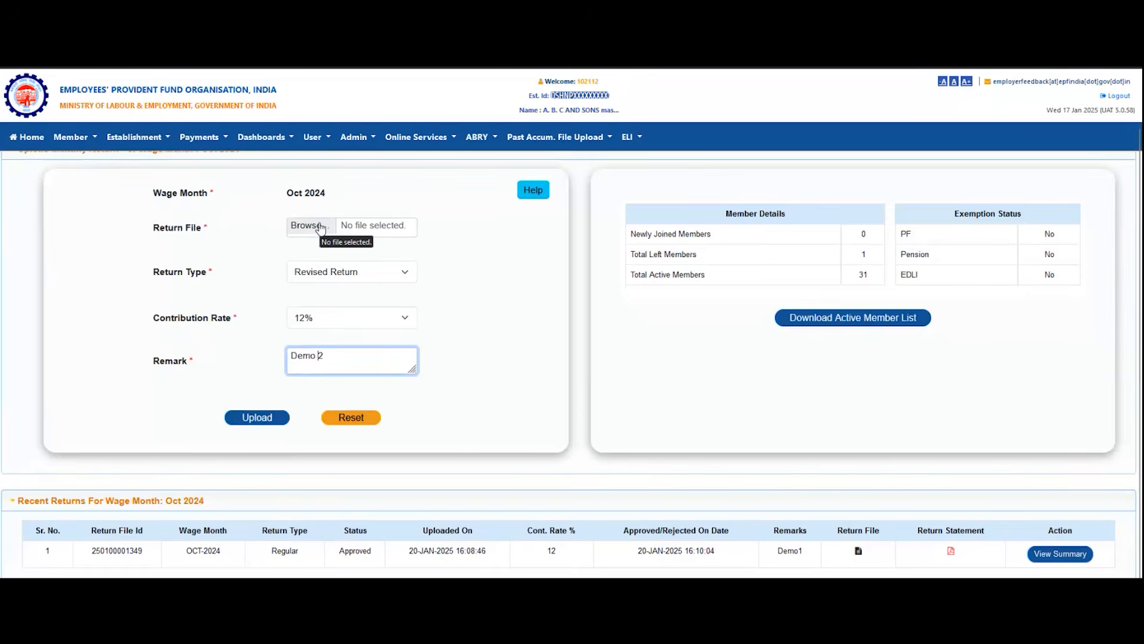
# Step: Attach the file Pack_Oct_102112 from the Revised Returns folder as the return file for Oct 2024
pyautogui.click(320, 227)
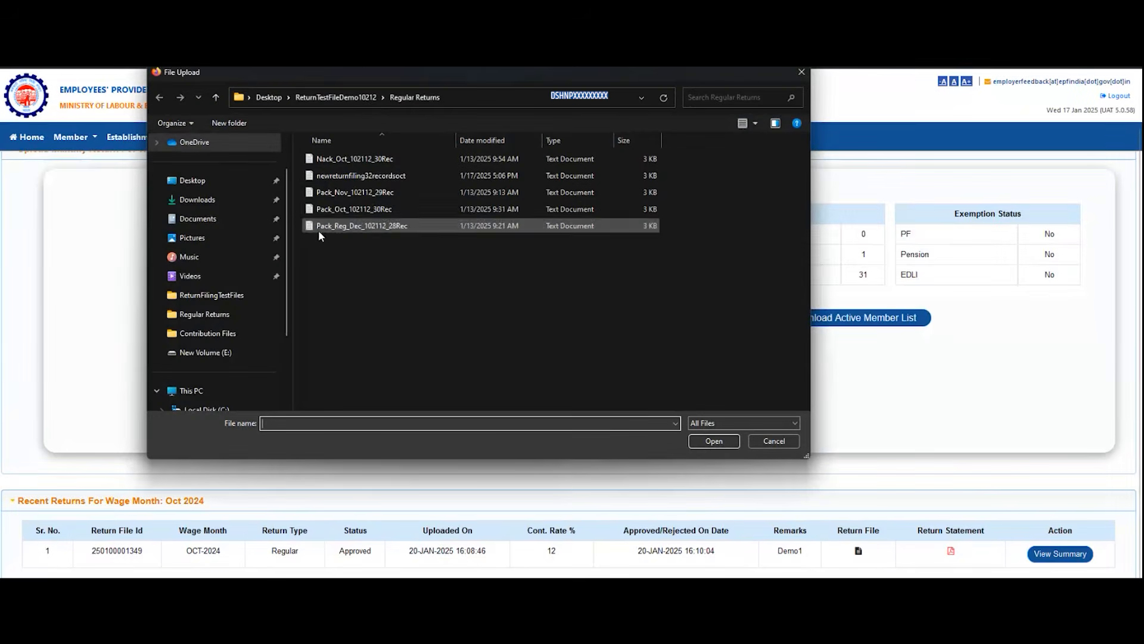
pyautogui.click(367, 97)
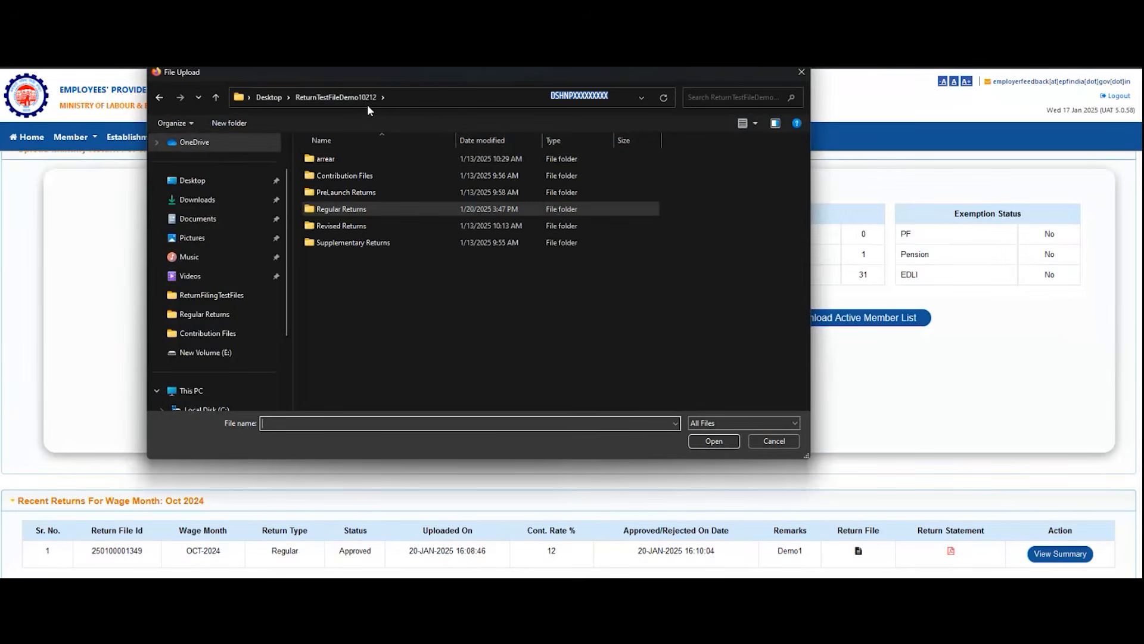
pyautogui.doubleClick(351, 225)
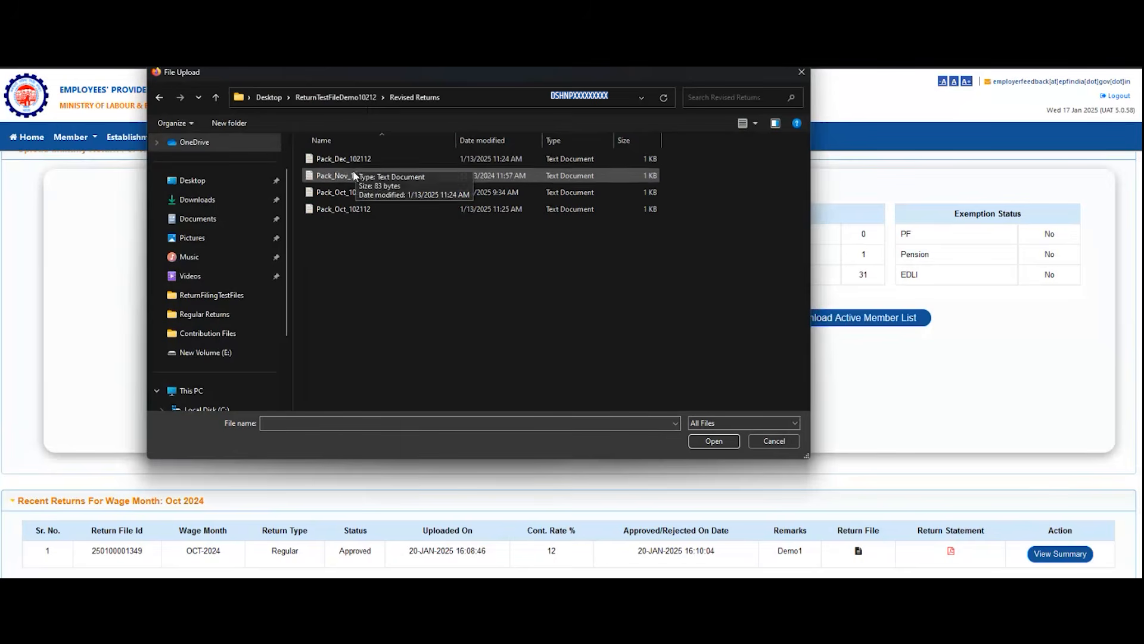
pyautogui.click(352, 210)
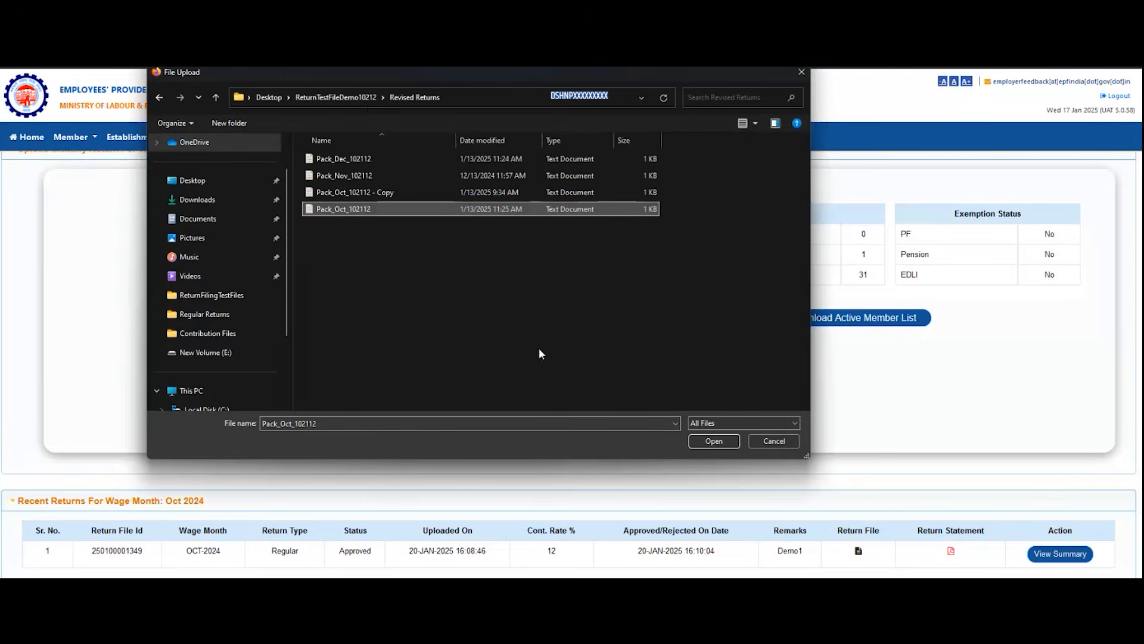
pyautogui.click(710, 442)
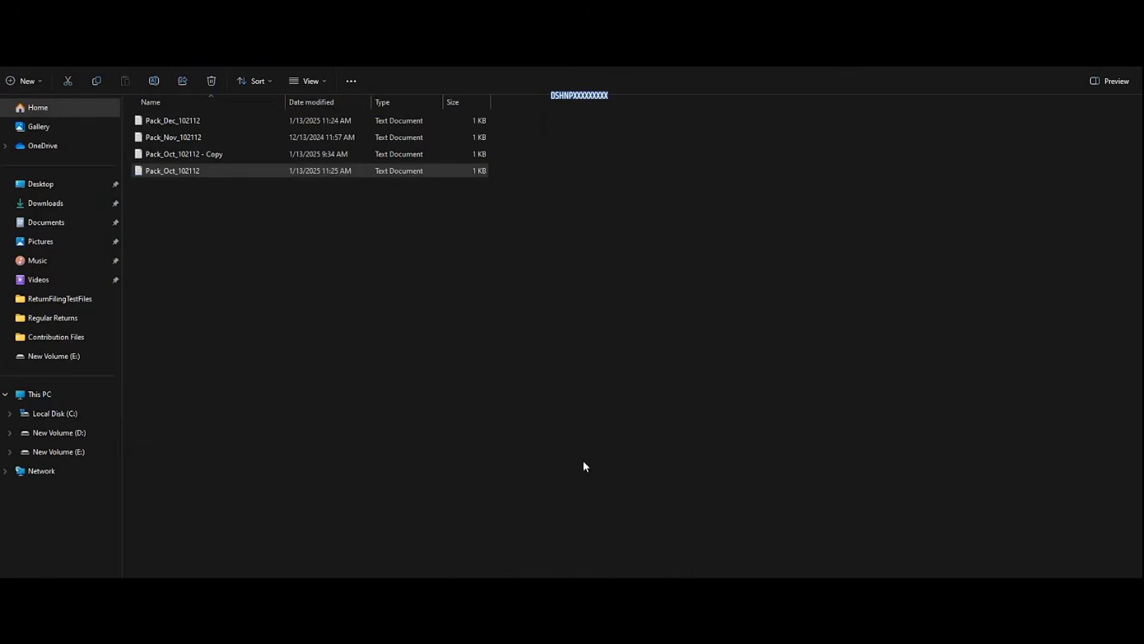
pyautogui.moveTo(662, 630)
pyautogui.click(662, 567)
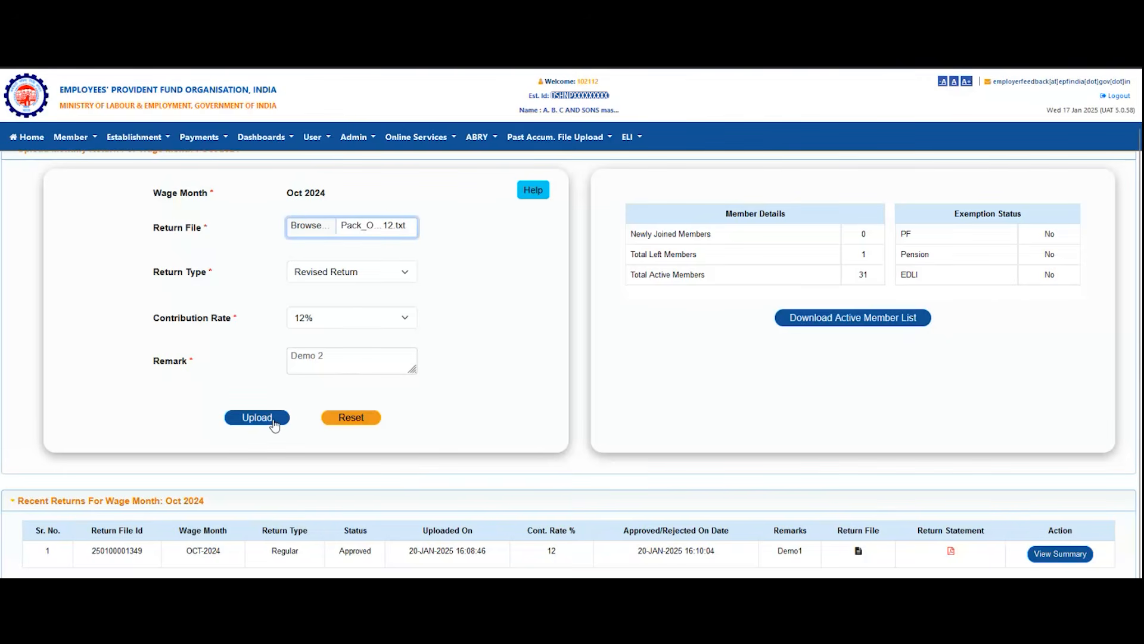
# Step: Upload the revised return for Oct 2024 and confirm the submission
pyautogui.click(275, 422)
pyautogui.click(275, 422)
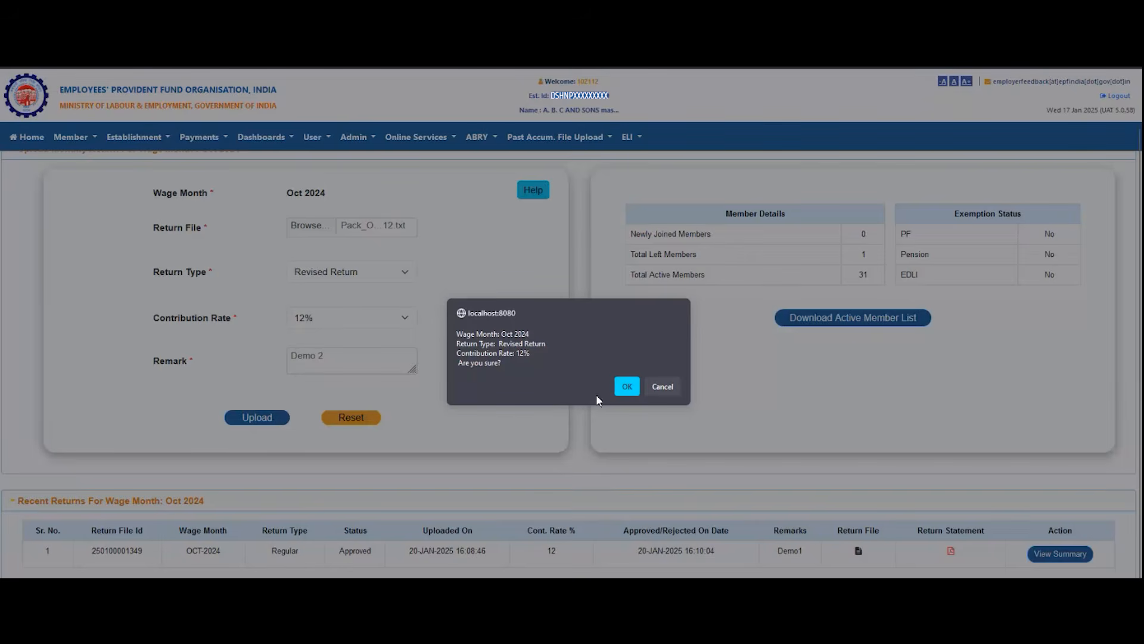
pyautogui.click(627, 386)
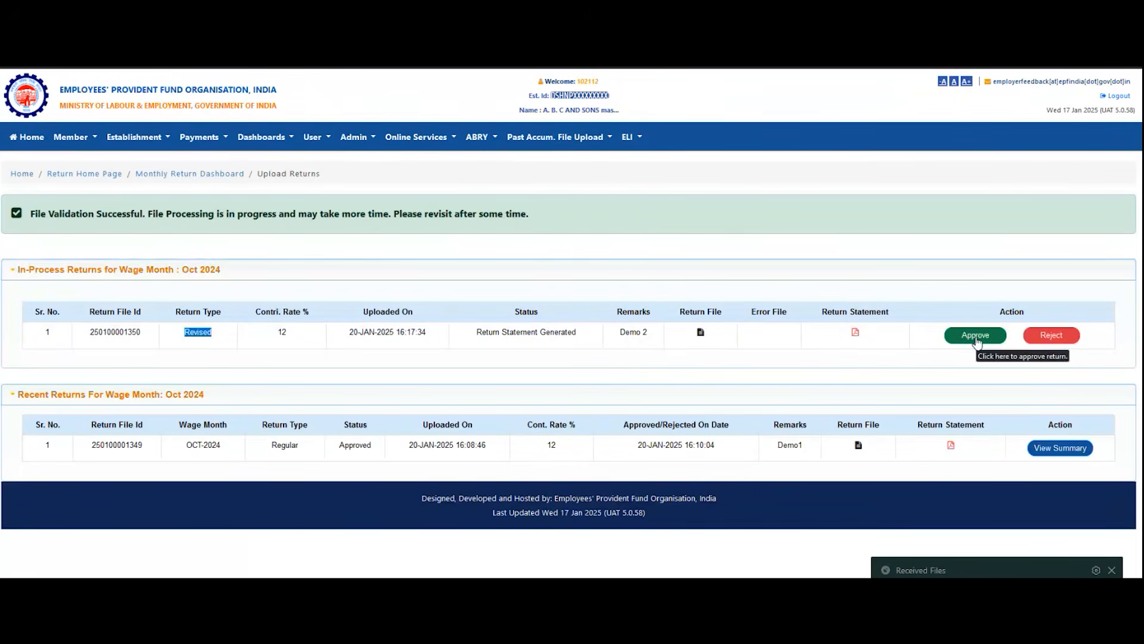
# Step: Approve the in-process revised return with confirmation and check the total account-wise balance in the Oct 2024 return summary
pyautogui.click(976, 337)
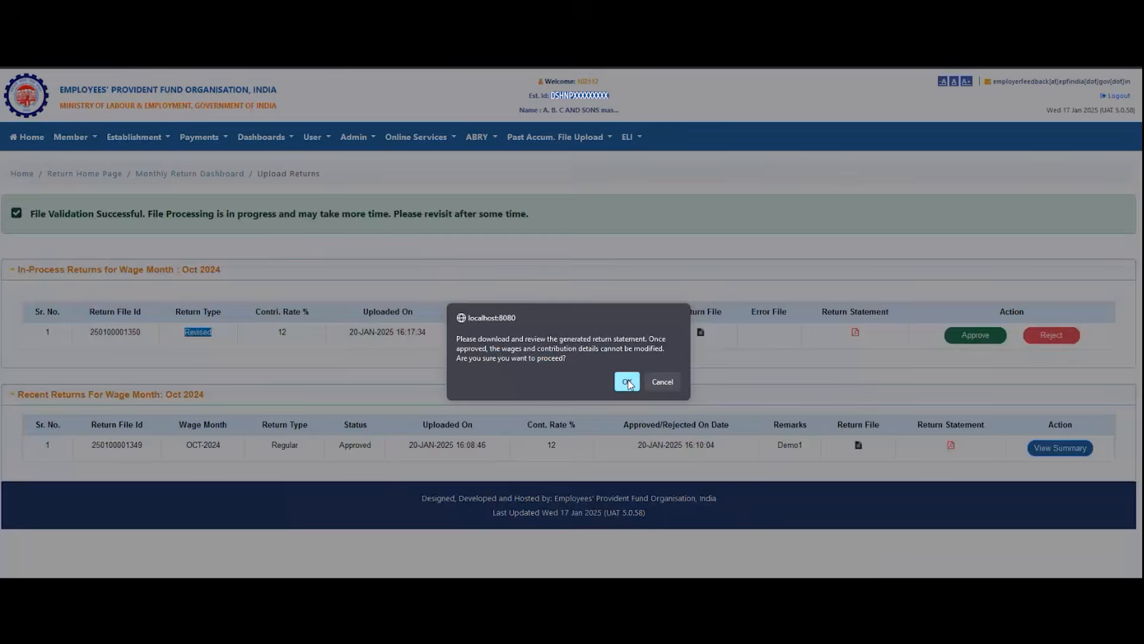
pyautogui.click(628, 382)
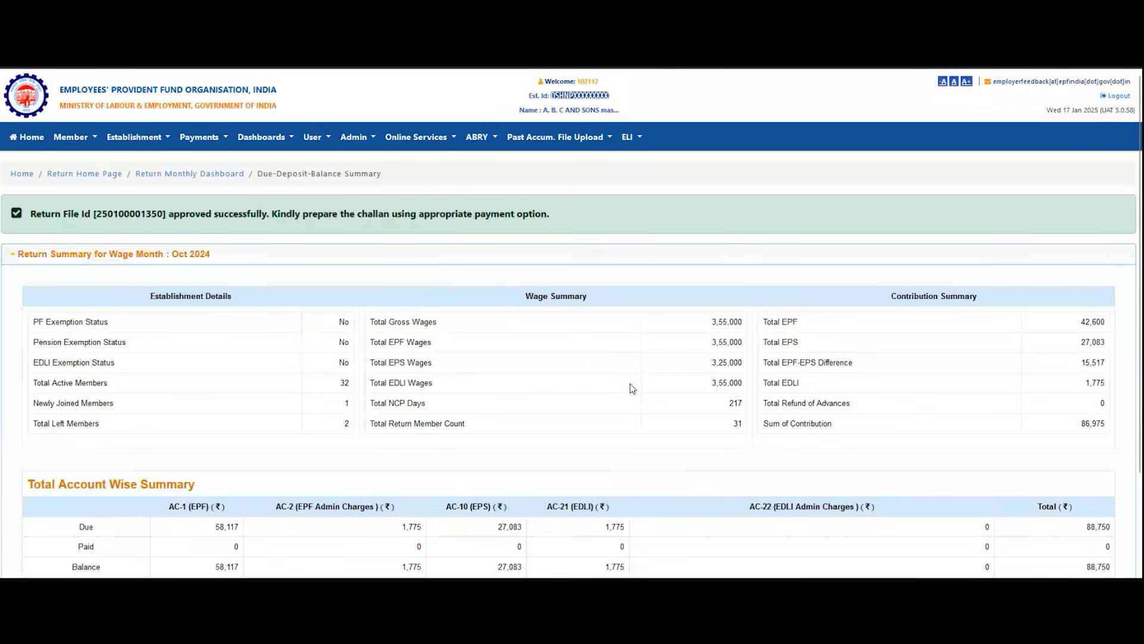
pyautogui.scroll(-3, 631, 385)
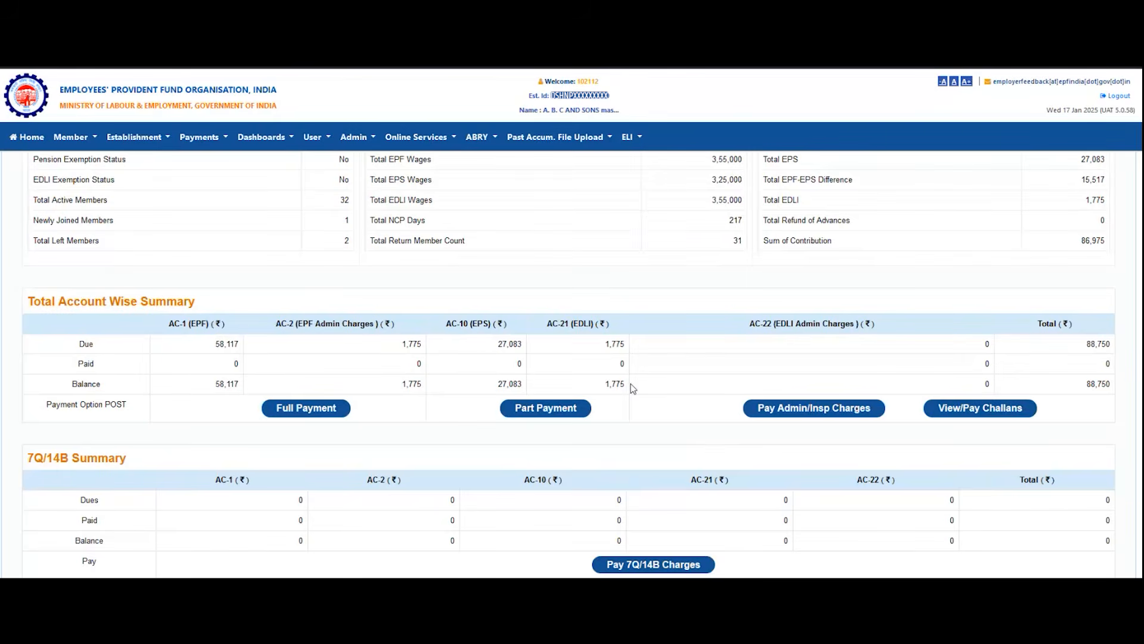
pyautogui.doubleClick(1092, 384)
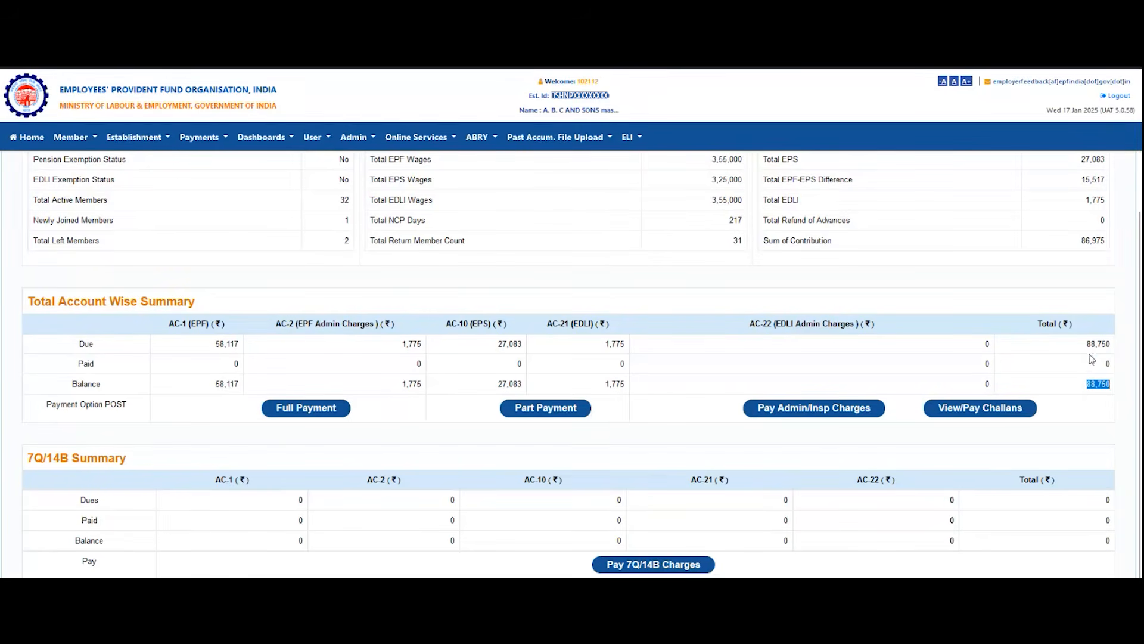
pyautogui.scroll(2, 1078, 386)
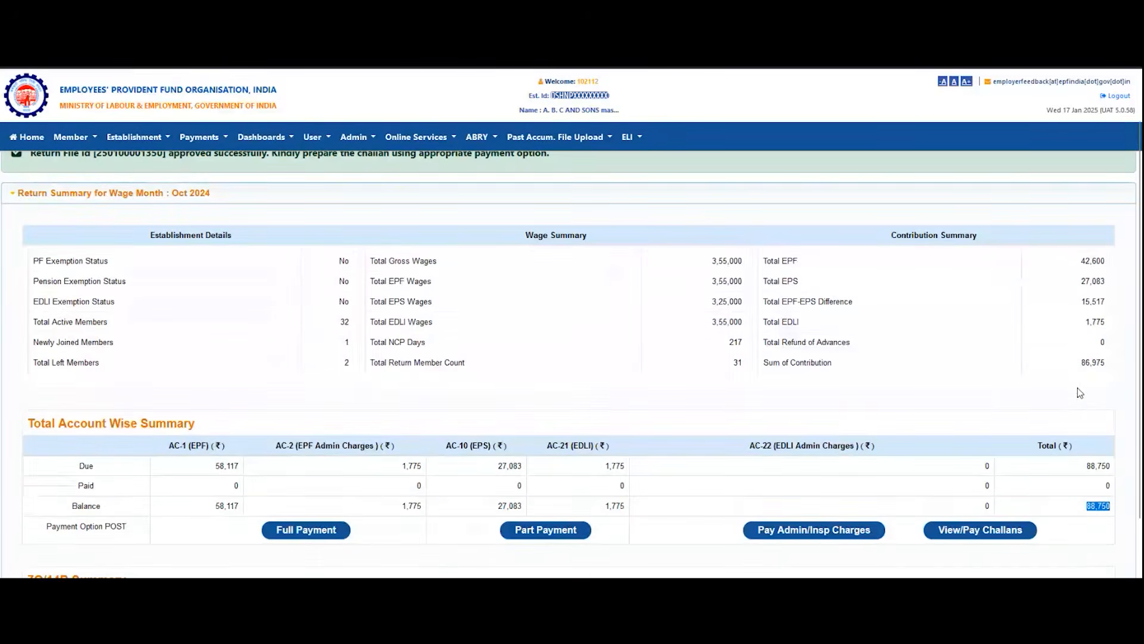
pyautogui.scroll(-1, 1078, 399)
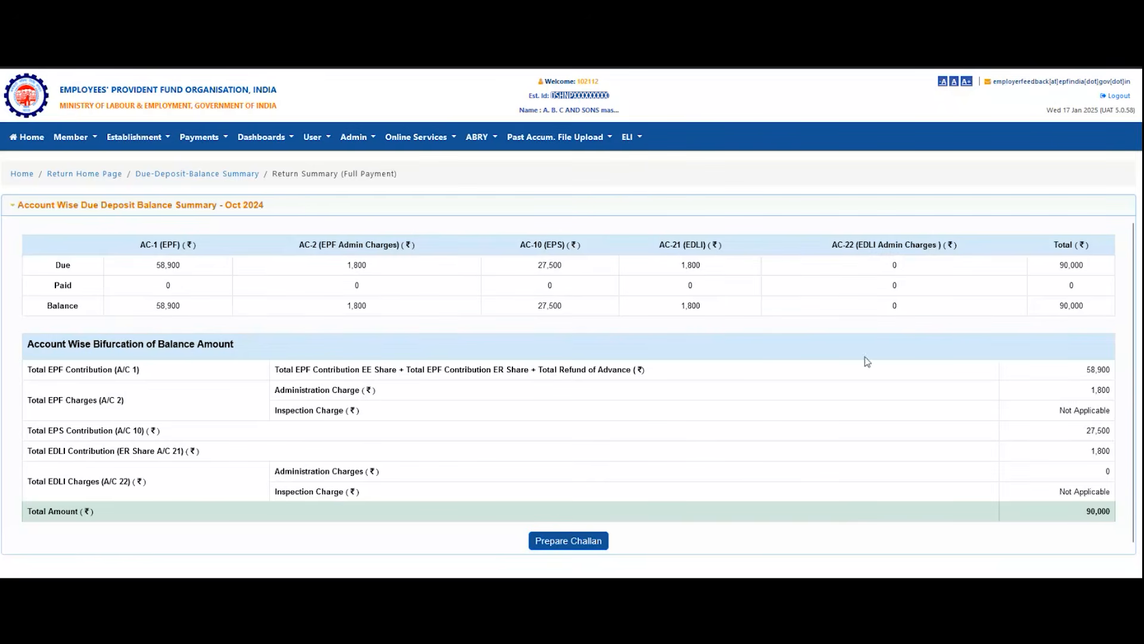
# Step: Prepare and finalize the full-payment challan for Oct 2024 and check its TRRN in the in-process challans list
pyautogui.click(548, 542)
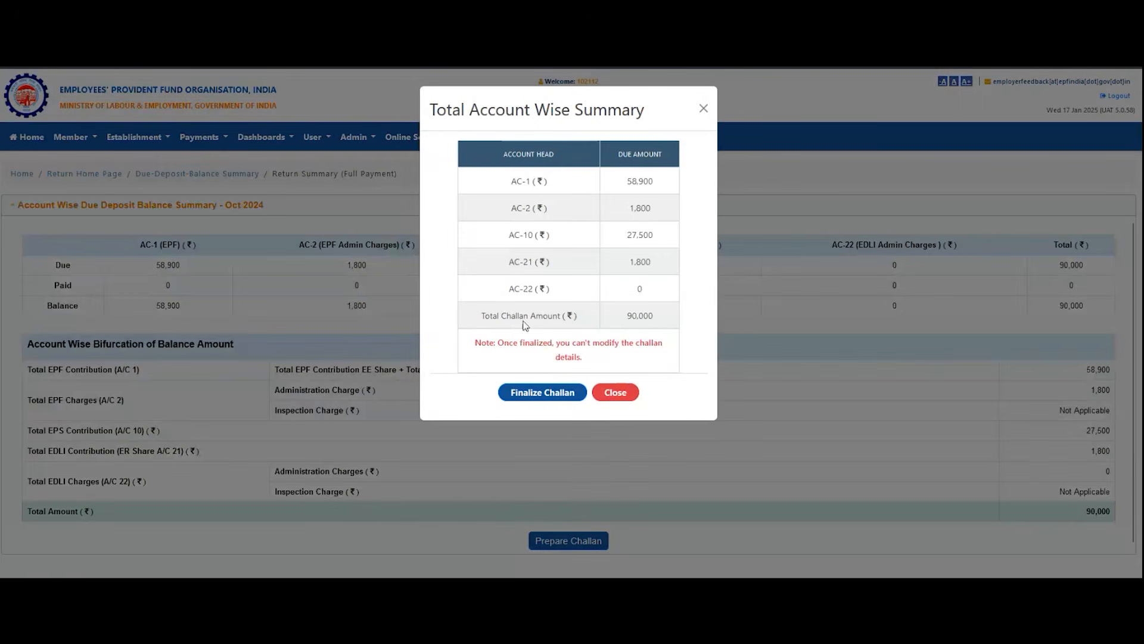
pyautogui.click(535, 393)
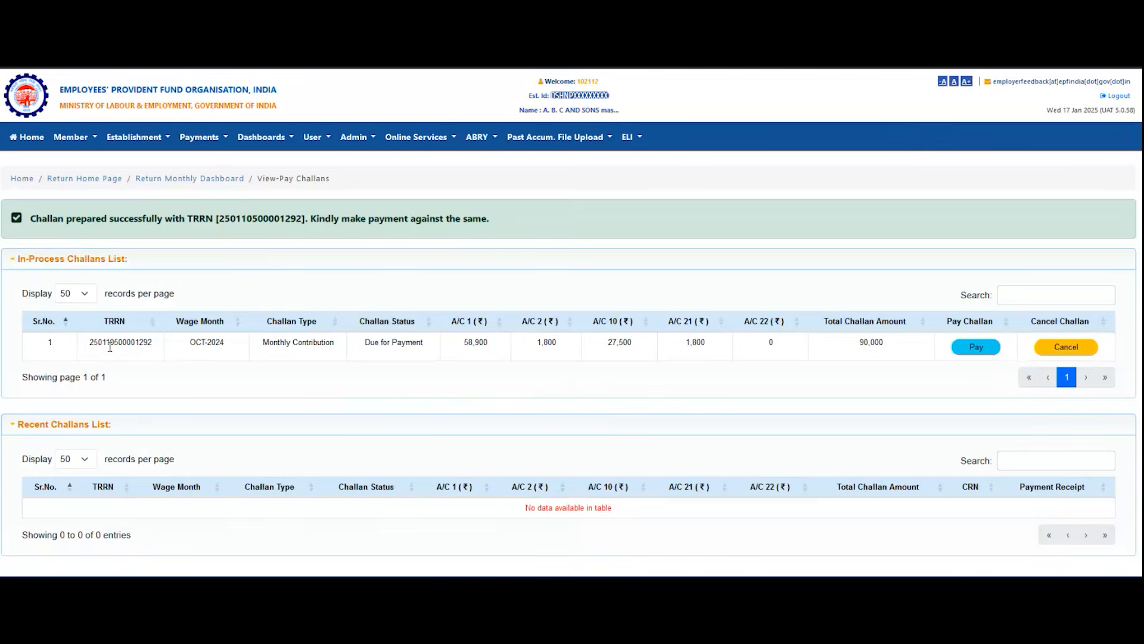
pyautogui.moveTo(109, 347); pyautogui.dragTo(416, 354)
pyautogui.click(416, 354)
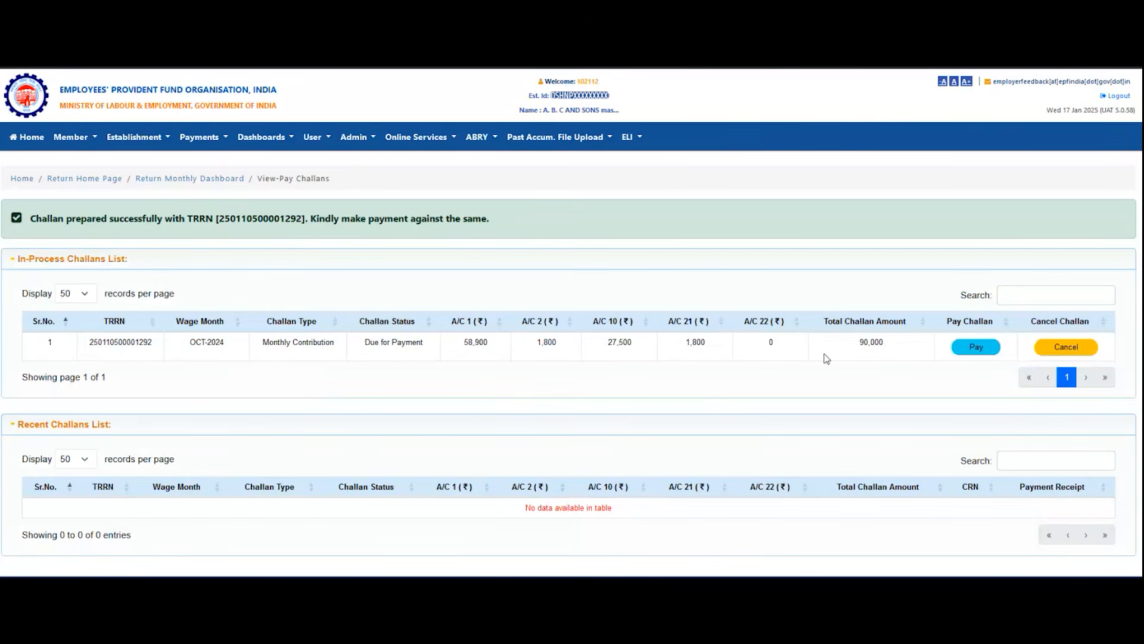